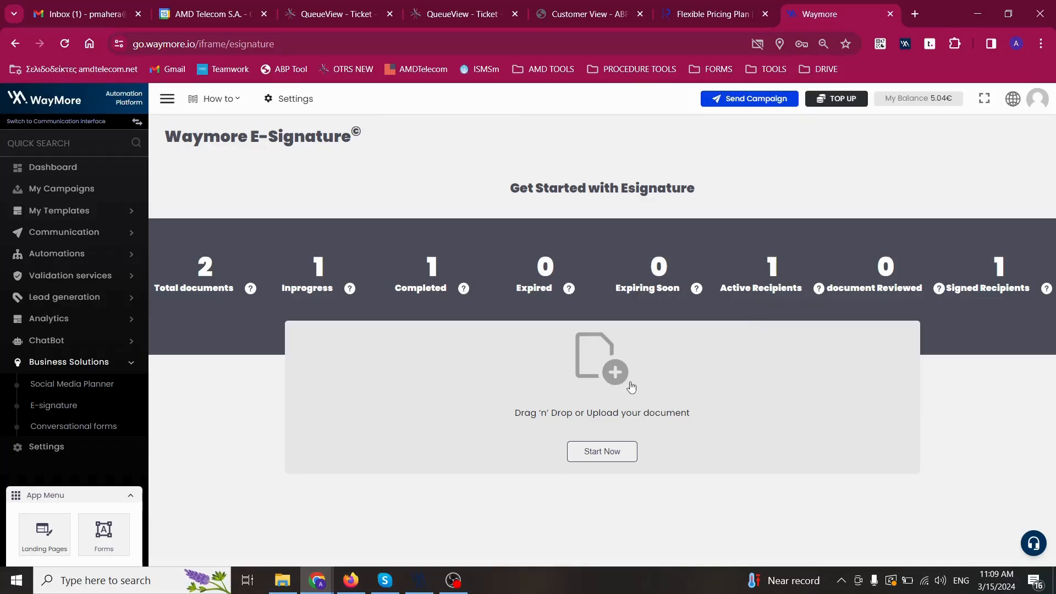
Upload BM_Warranties_Template_English_Mar2023_1.pdf from Downloads as a new e-signature request and continue.
{"action": "left_click", "coordinate": [610, 461]}
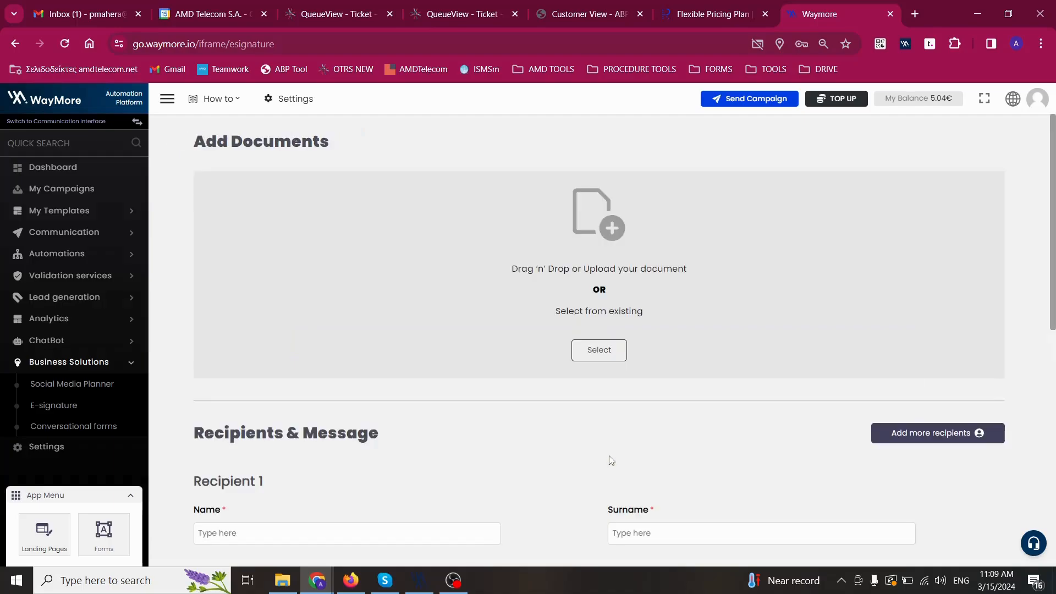
{"action": "left_click", "coordinate": [615, 229]}
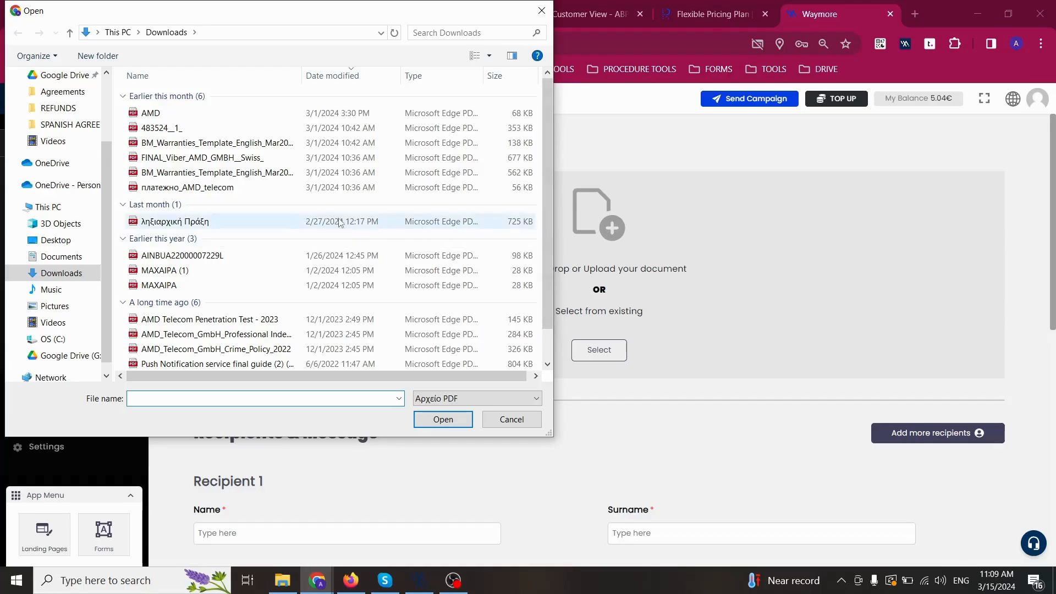
{"action": "left_click", "coordinate": [196, 143]}
{"action": "left_click", "coordinate": [443, 419]}
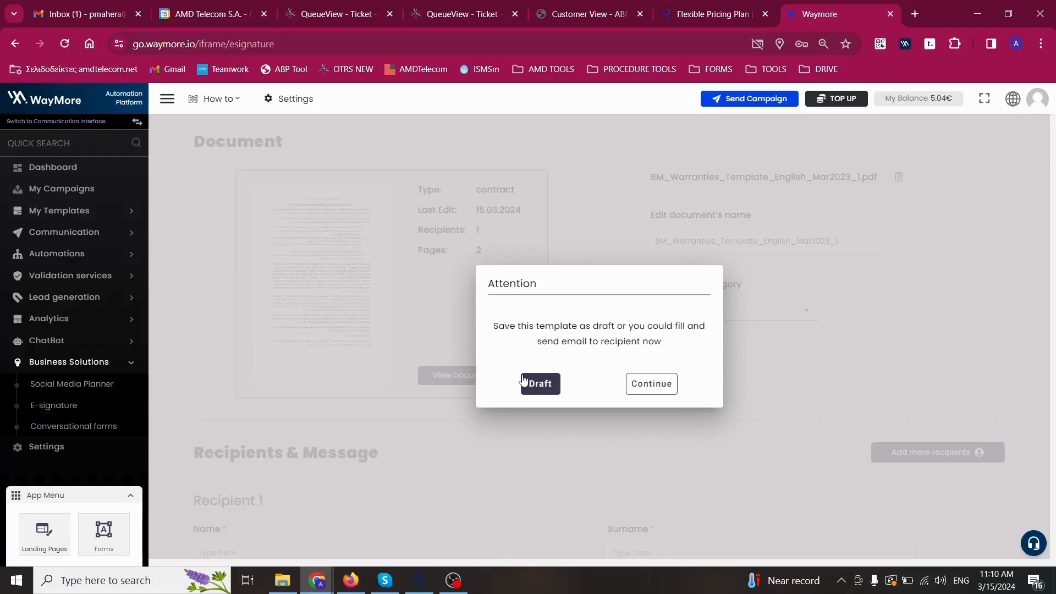
{"action": "left_click", "coordinate": [634, 391]}
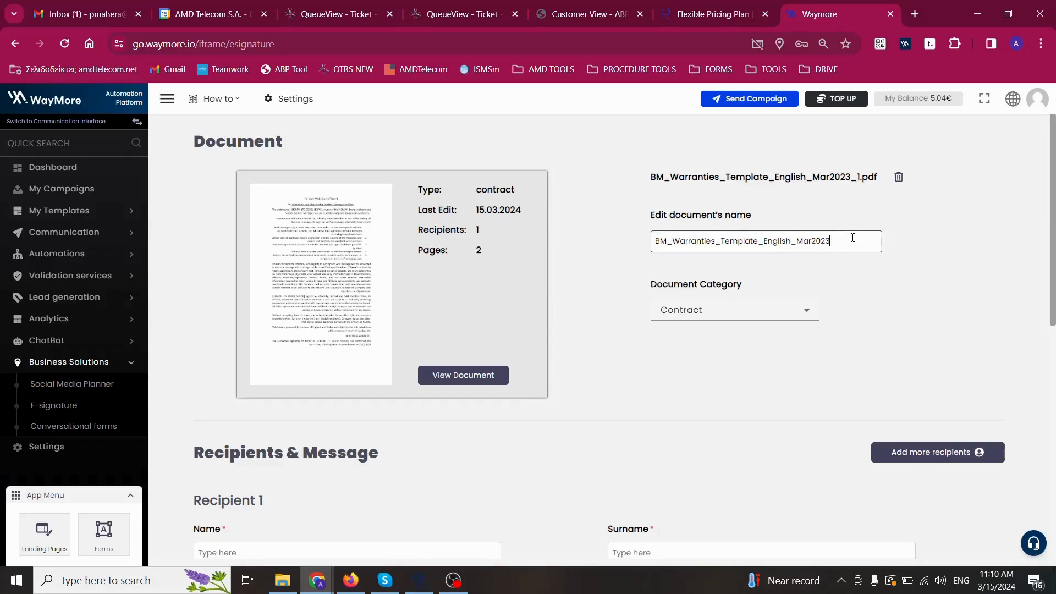
Trim the document name to BM_Warranties_Template_ and scroll to the recipient details.
{"action": "key", "text": "BackSpace"}
{"action": "key", "text": "BackSpace"}
{"action": "key", "text": "BackSpace"}
{"action": "key", "text": "BackSpace"}
{"action": "key", "text": "BackSpace"}
{"action": "key", "text": "BackSpace"}
{"action": "key", "text": "BackSpace"}
{"action": "key", "text": "BackSpace"}
{"action": "key", "text": "BackSpace"}
{"action": "key", "text": "BackSpace"}
{"action": "key", "text": "BackSpace"}
{"action": "key", "text": "BackSpace"}
{"action": "key", "text": "BackSpace"}
{"action": "scroll", "coordinate": [617, 337], "scroll_direction": "down", "scroll_amount": 4}
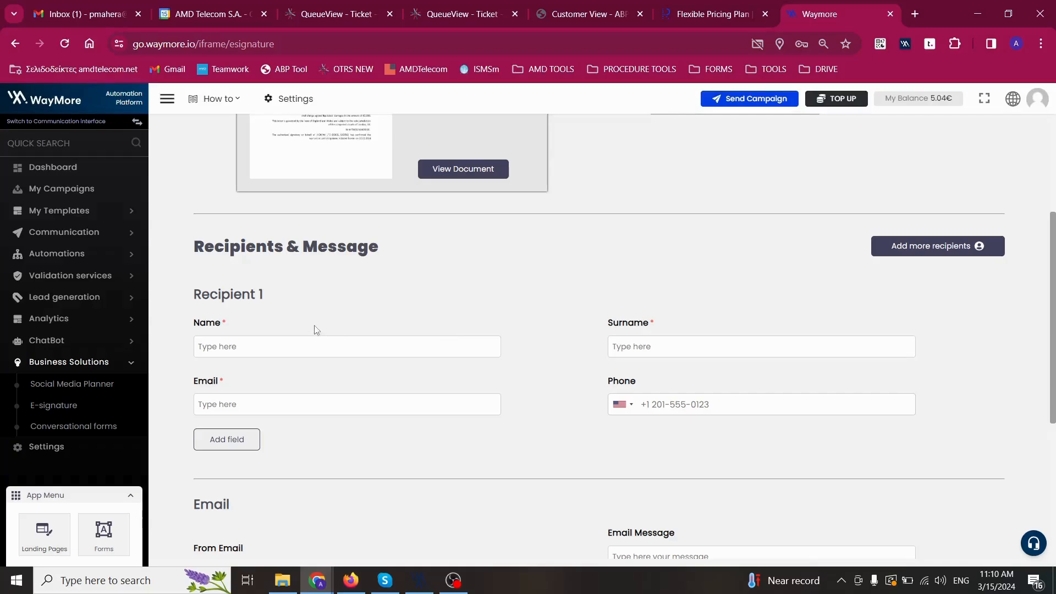
Enter the first recipient's name, surname and e-mail address.
{"action": "left_click", "coordinate": [264, 349]}
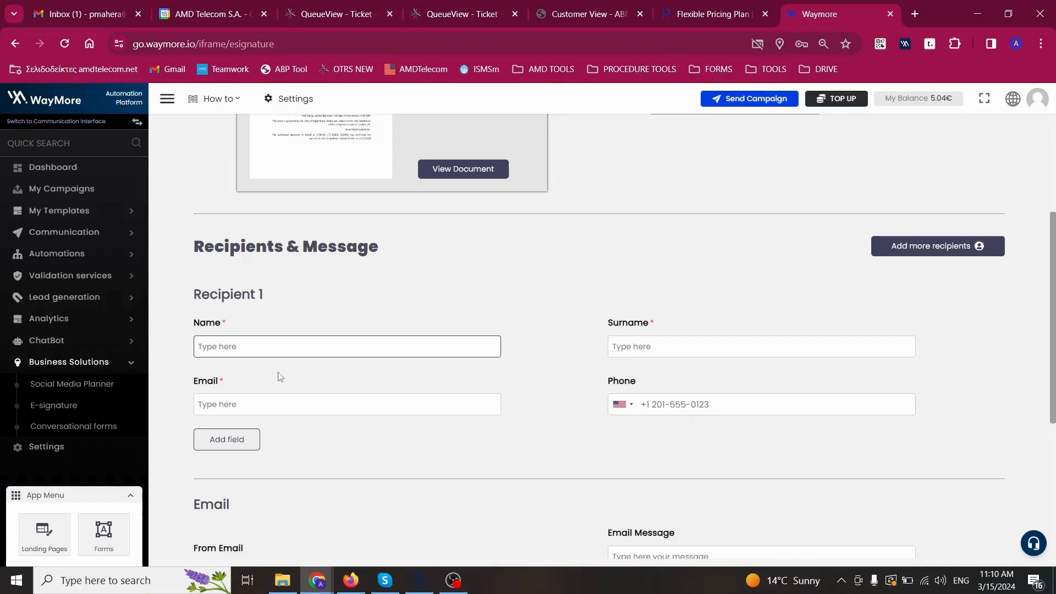
{"action": "key", "text": "Tab"}
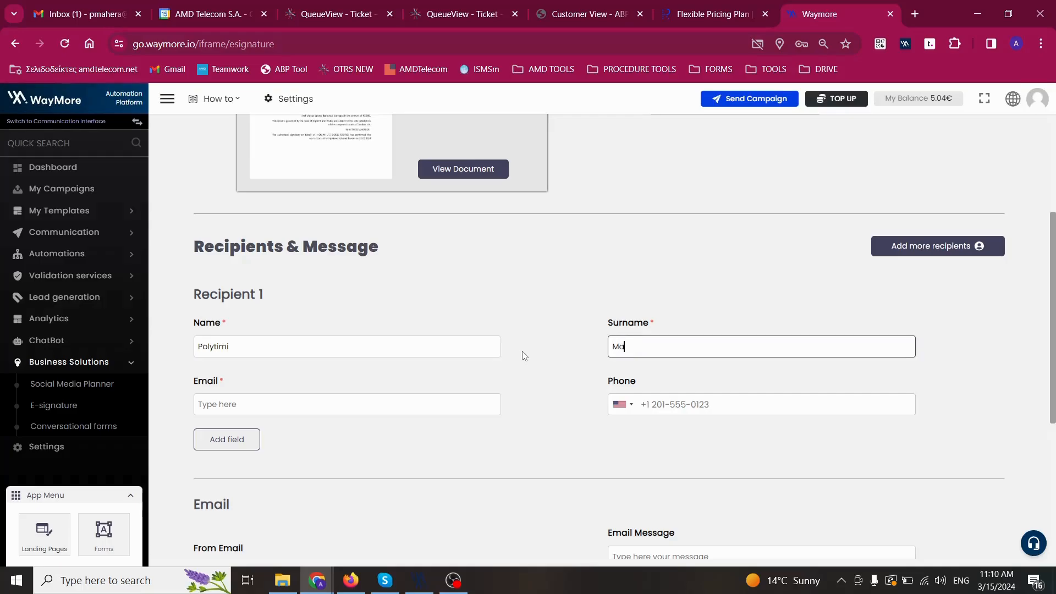
{"action": "left_click", "coordinate": [460, 397]}
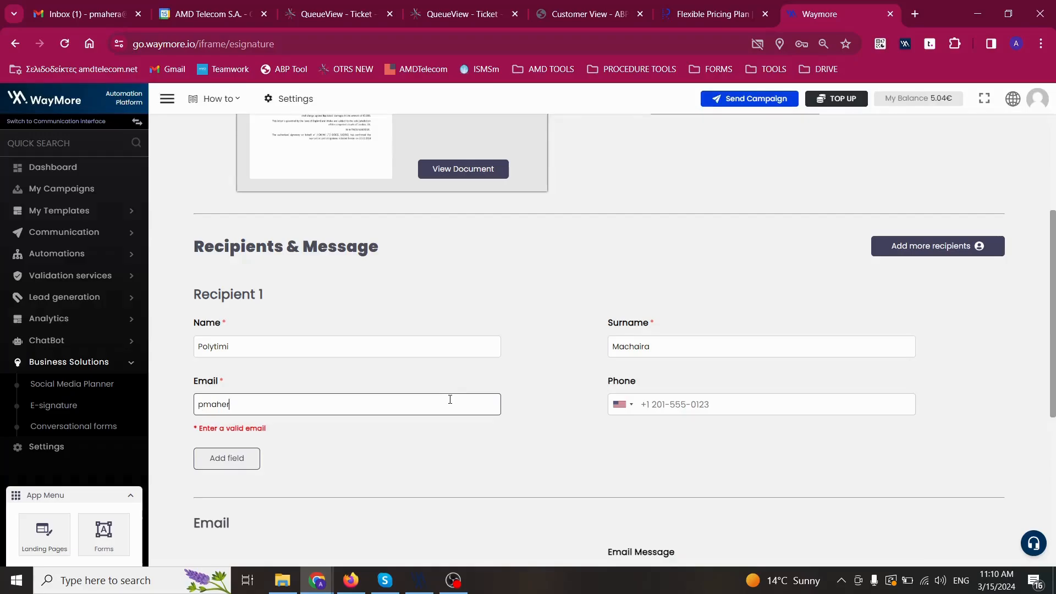
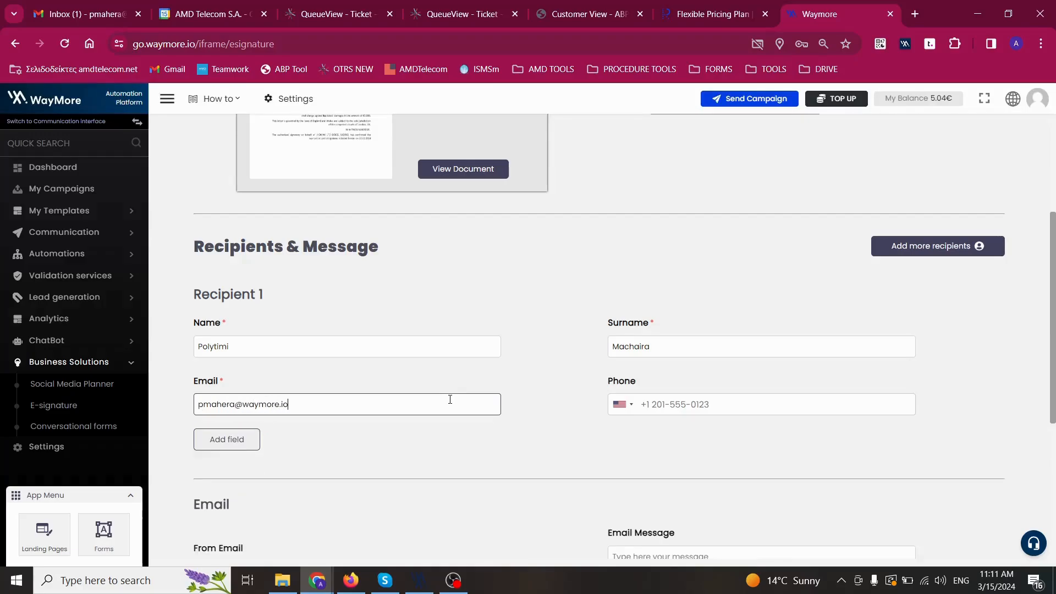
Set the recipient's phone country code to Greece and enter the mobile number.
{"action": "left_click", "coordinate": [613, 408]}
{"action": "left_click", "coordinate": [659, 446]}
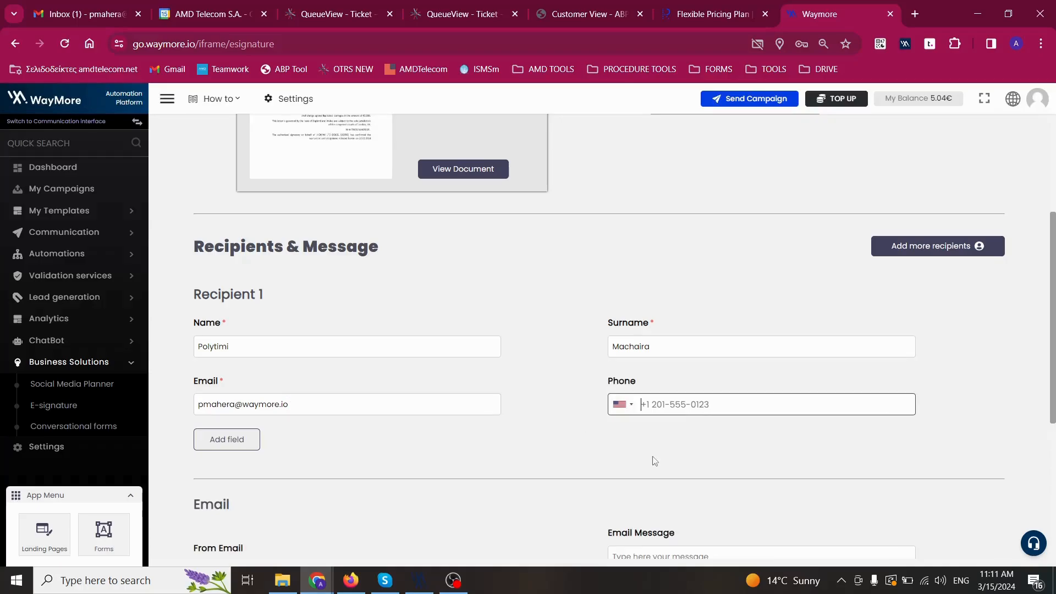
{"action": "left_click", "coordinate": [626, 408]}
{"action": "left_click", "coordinate": [631, 467]}
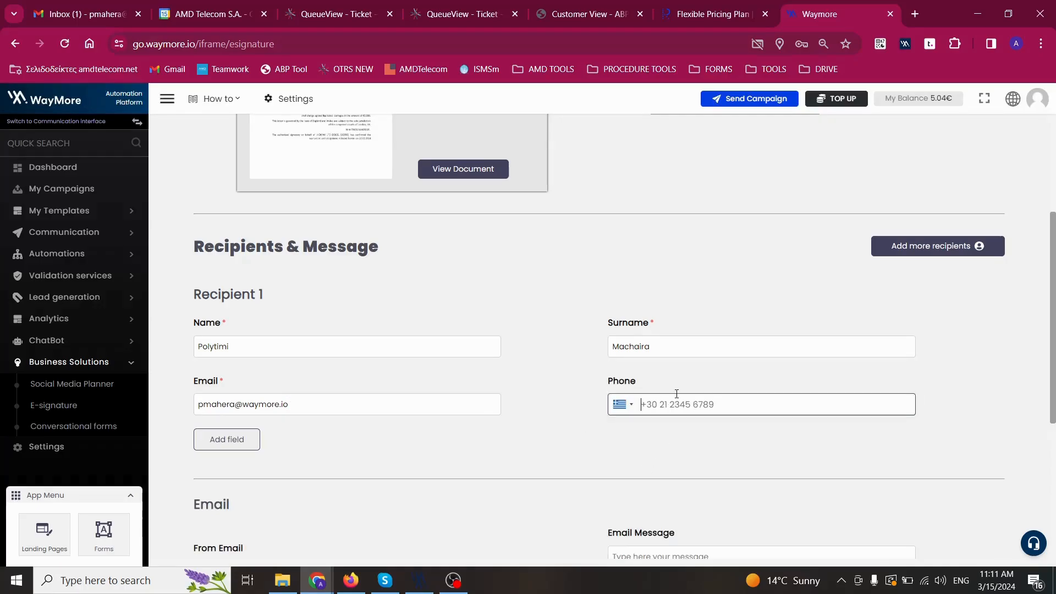
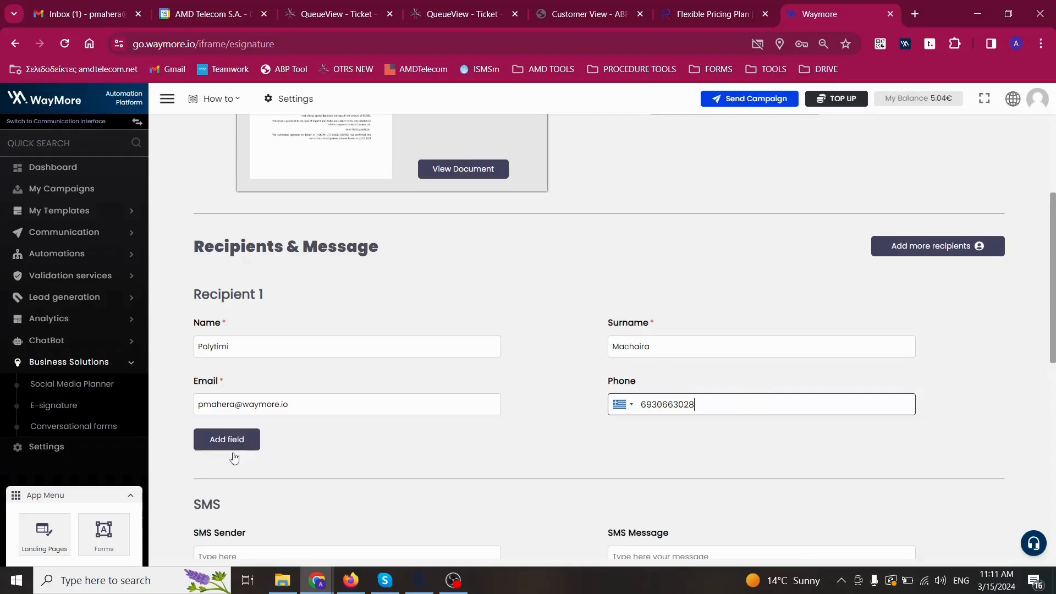
Dismiss the custom-field form and remove the added second recipient, keeping one.
{"action": "left_click", "coordinate": [220, 440]}
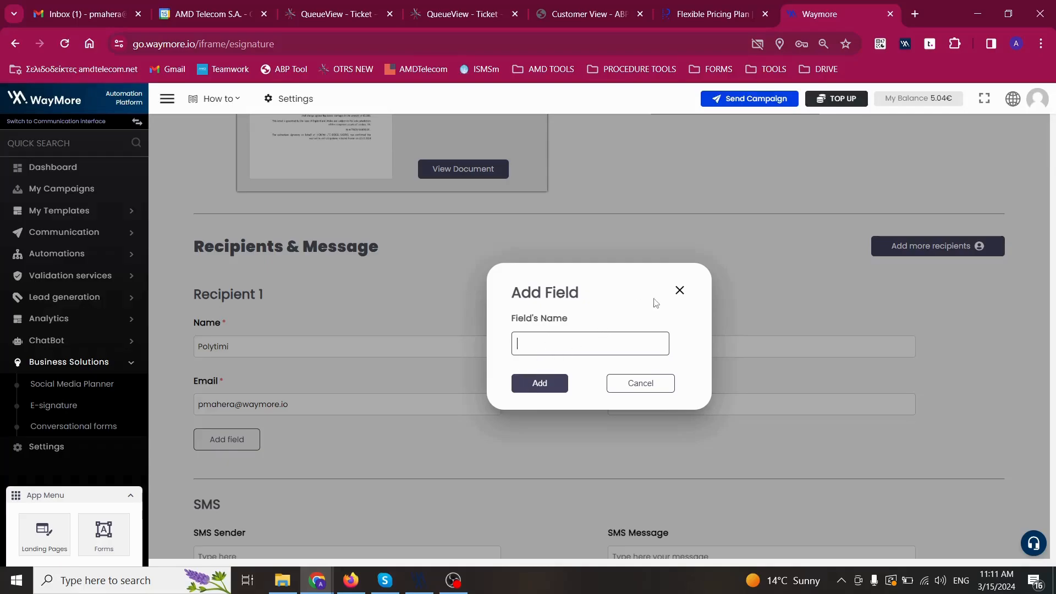
{"action": "left_click", "coordinate": [684, 292]}
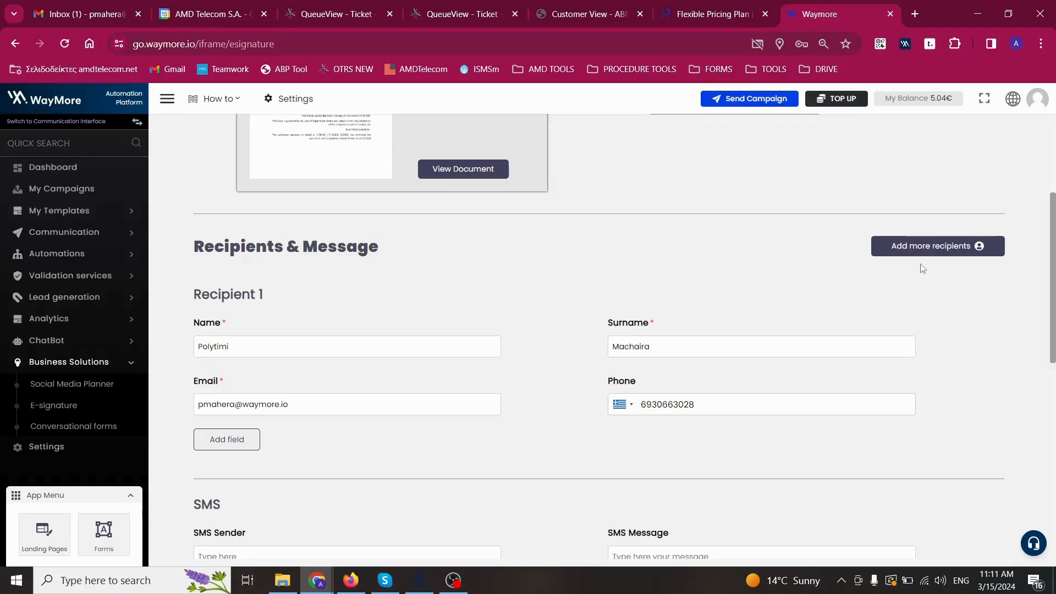
{"action": "left_click", "coordinate": [921, 250]}
{"action": "scroll", "coordinate": [577, 367], "scroll_direction": "down", "scroll_amount": 4}
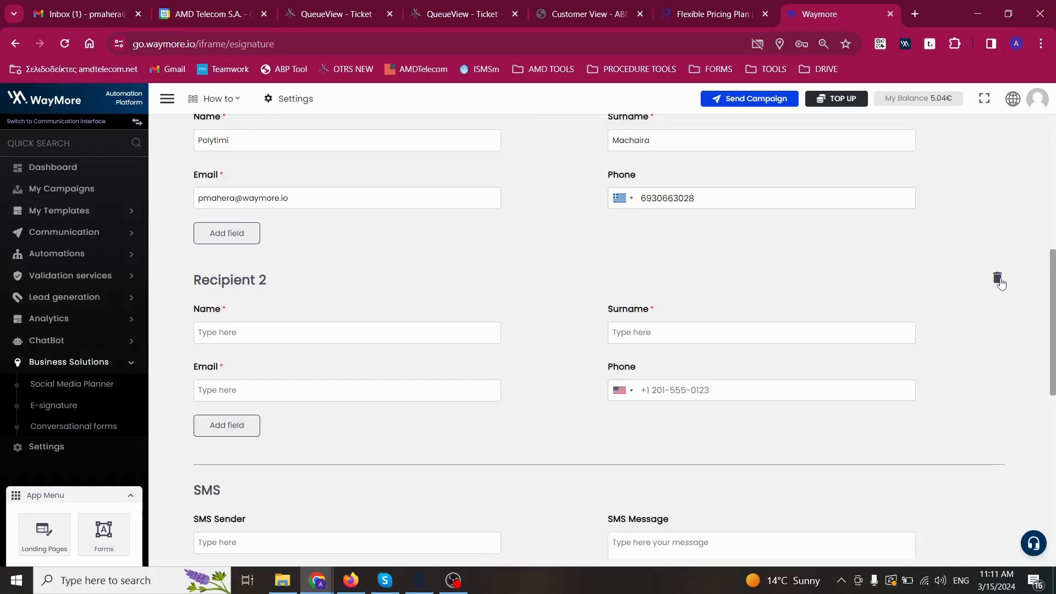
{"action": "left_click", "coordinate": [998, 280]}
{"action": "scroll", "coordinate": [447, 346], "scroll_direction": "down", "scroll_amount": 1}
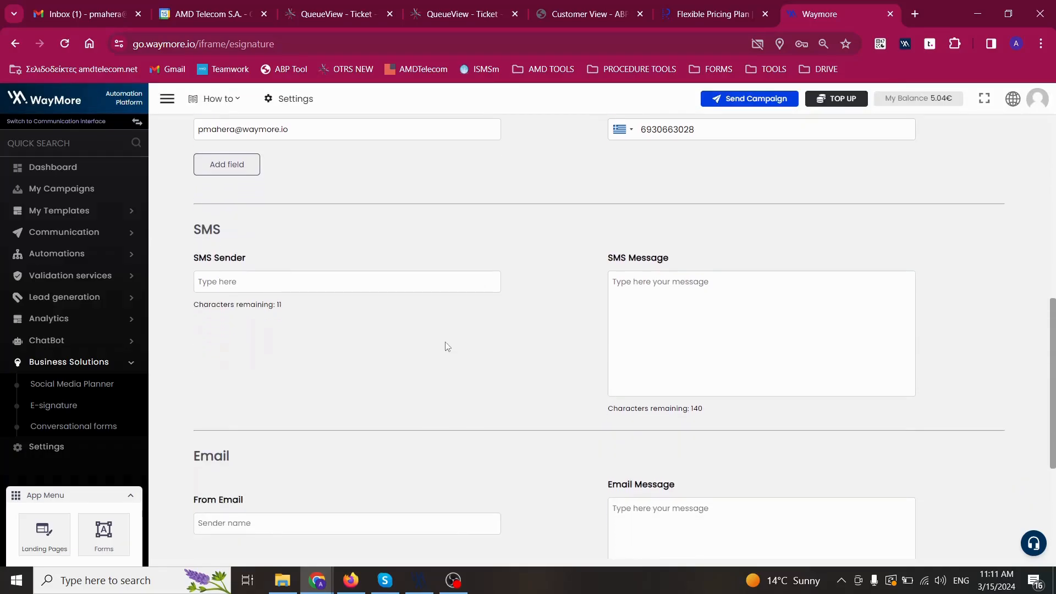
{"action": "scroll", "coordinate": [346, 339], "scroll_direction": "down", "scroll_amount": 1}
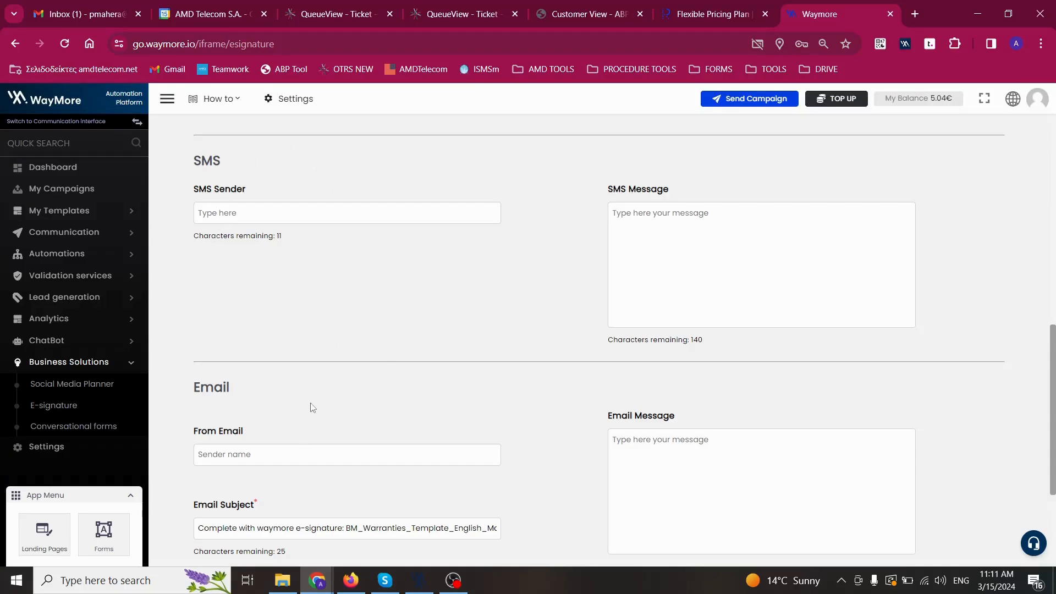
{"action": "left_click", "coordinate": [216, 214]}
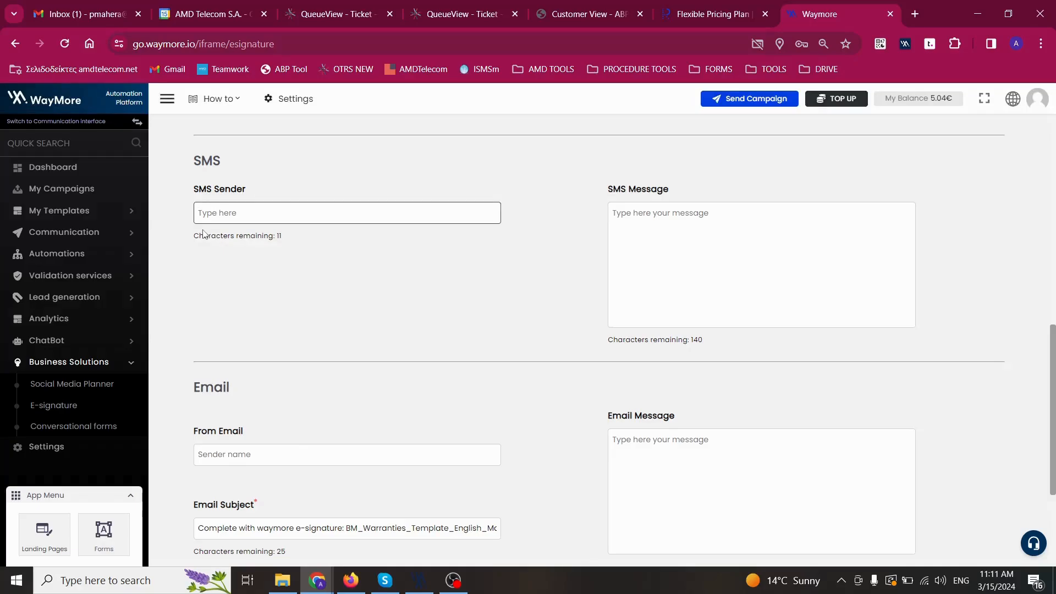
Set SMS sender 'Waymore' and message 'Kindly click on the below link in order to sign the agreement… Thank you in advance!'.
{"action": "type", "text": "Waymore"}
{"action": "left_click", "coordinate": [631, 217]}
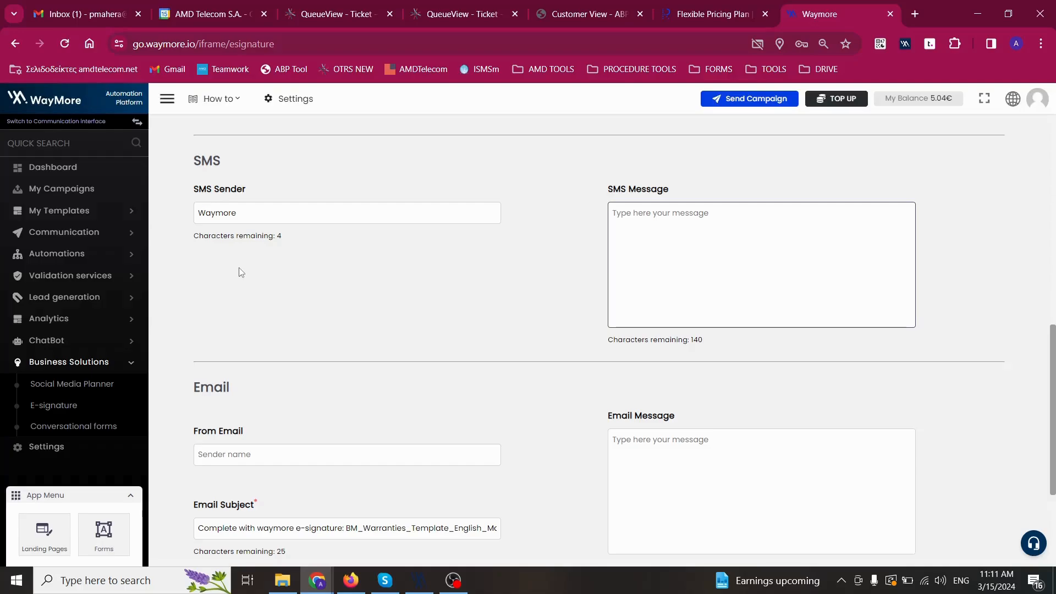
{"action": "type", "text": "K"}
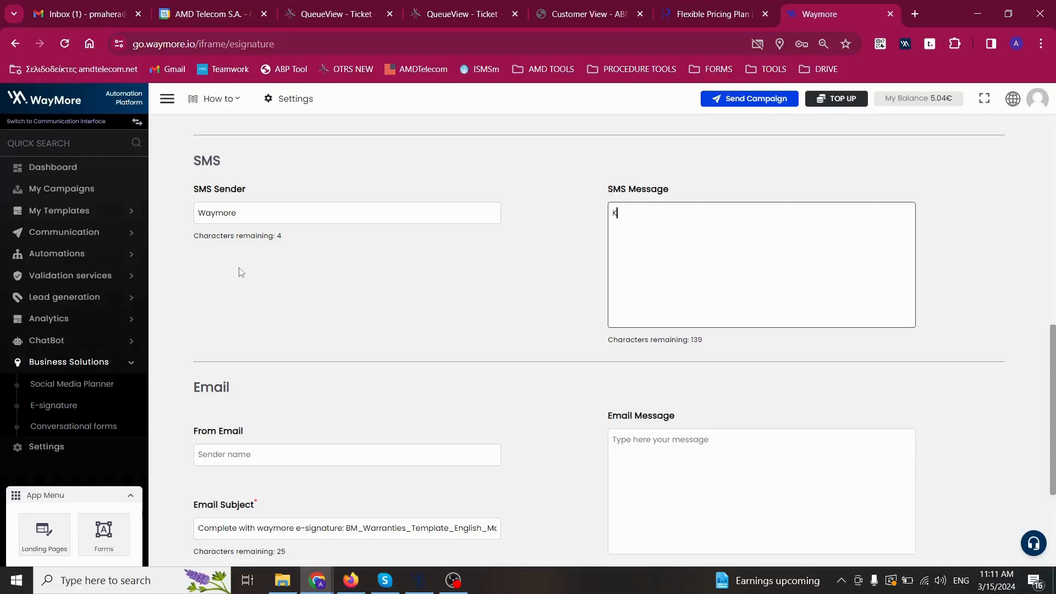
{"action": "type", "text": "indly click on the below link in ord"}
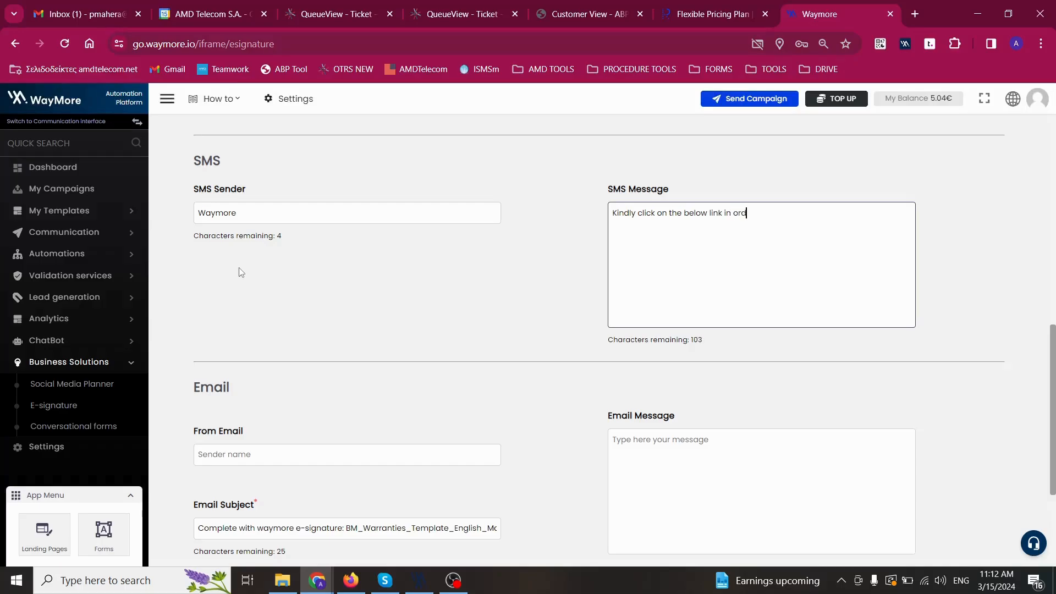
{"action": "type", "text": "er to sign th"}
{"action": "type", "text": "e agreement"}
{"action": "type", "text": "Thank you"}
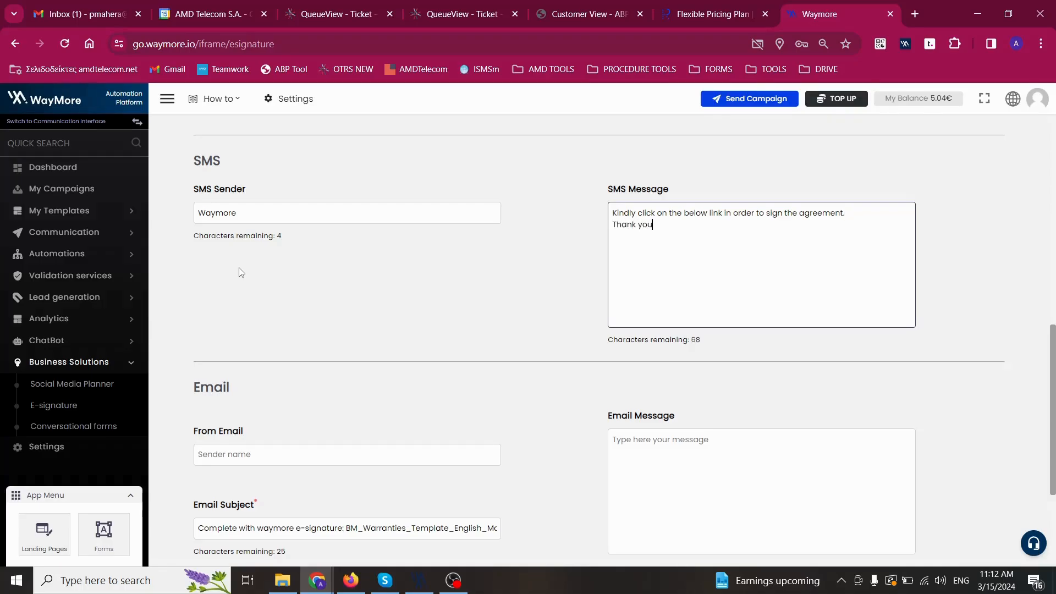
{"action": "type", "text": " in advance"}
{"action": "type", "text": "!"}
{"action": "left_click_drag", "start_coordinate": [740, 222], "coordinate": [603, 213]}
{"action": "key", "text": "ctrl+c"}
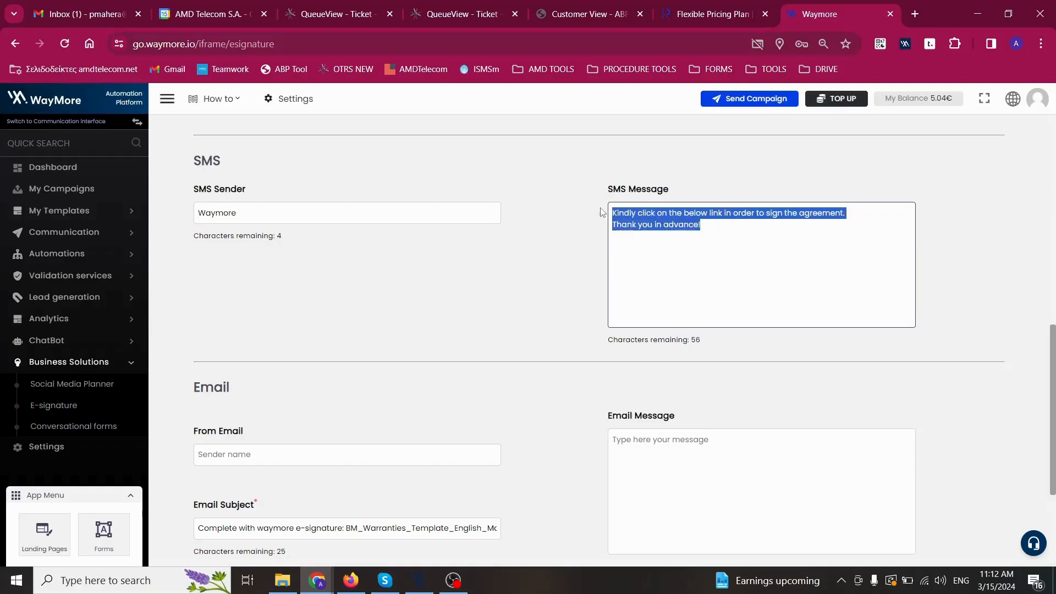
{"action": "scroll", "coordinate": [423, 347], "scroll_direction": "down", "scroll_amount": 3}
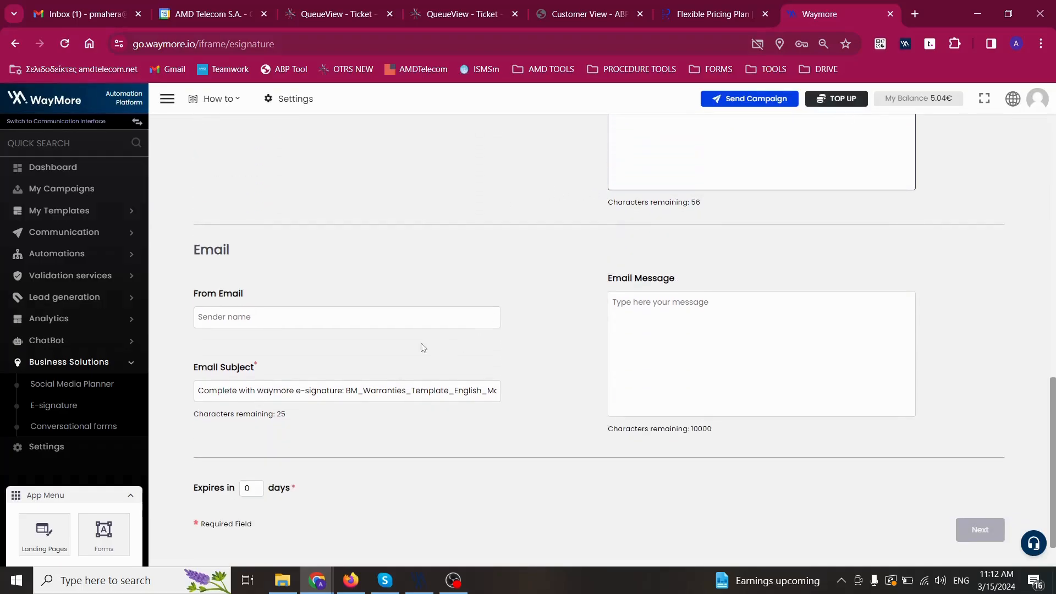
Paste the signing request into the e-mail message and enter the sender e-mail address.
{"action": "left_click", "coordinate": [694, 322]}
{"action": "key", "text": "ctrl+v"}
{"action": "left_click", "coordinate": [312, 325]}
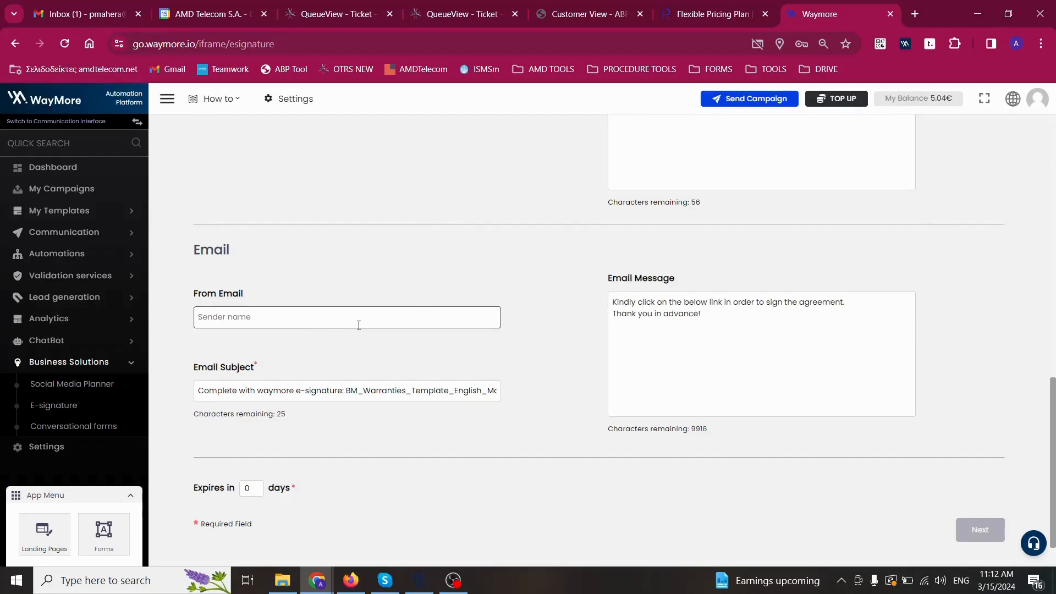
Shorten the subject to 'Complete with waymore e-signature: BM' and set expiry to 2 days.
{"action": "left_click_drag", "start_coordinate": [370, 392], "coordinate": [568, 420]}
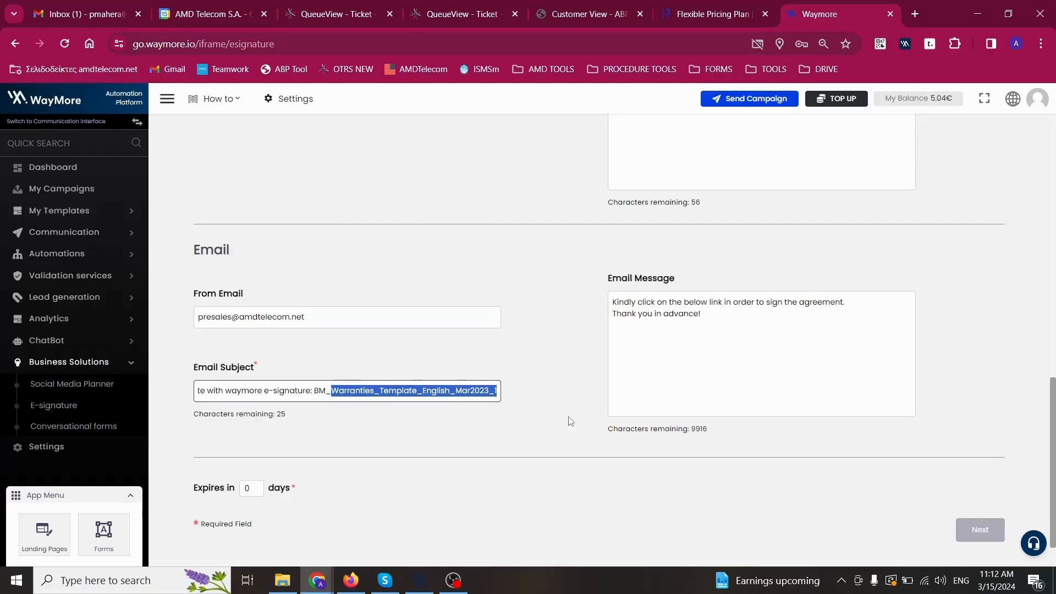
{"action": "key", "text": "BackSpace"}
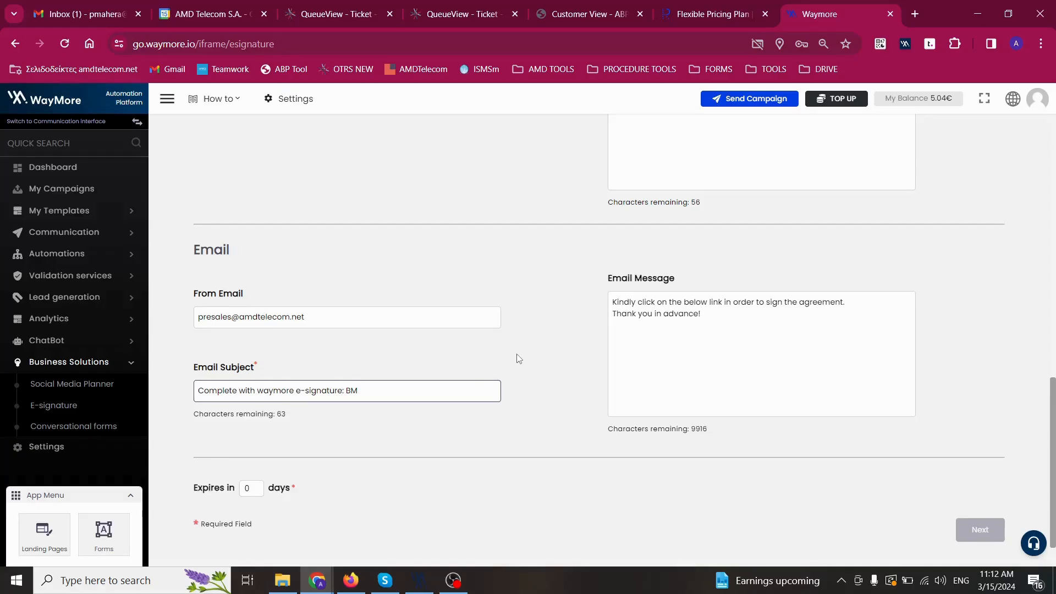
{"action": "scroll", "coordinate": [517, 360], "scroll_direction": "down", "scroll_amount": 1}
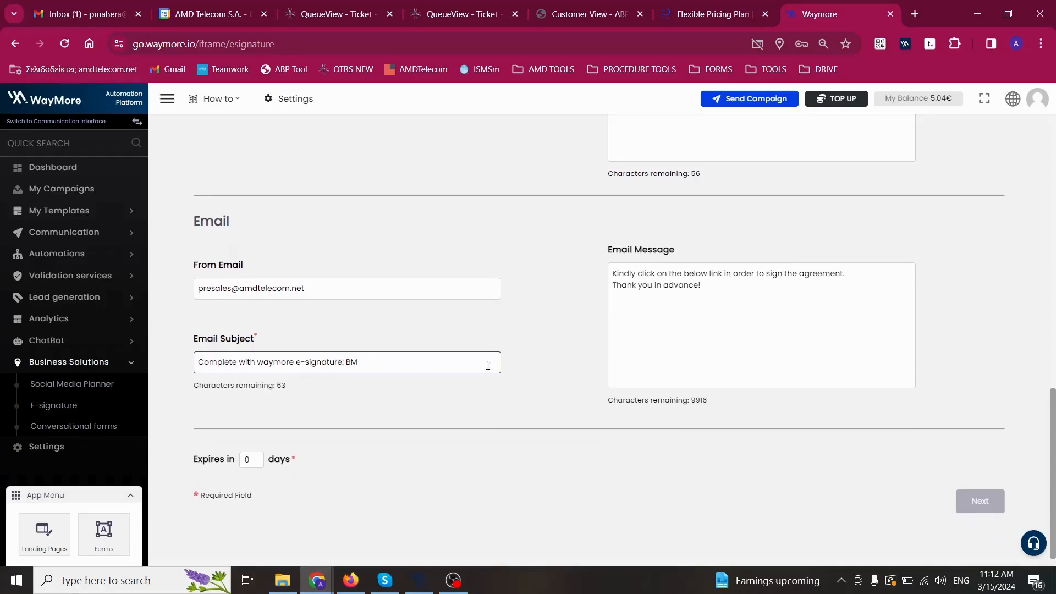
{"action": "left_click", "coordinate": [276, 460]}
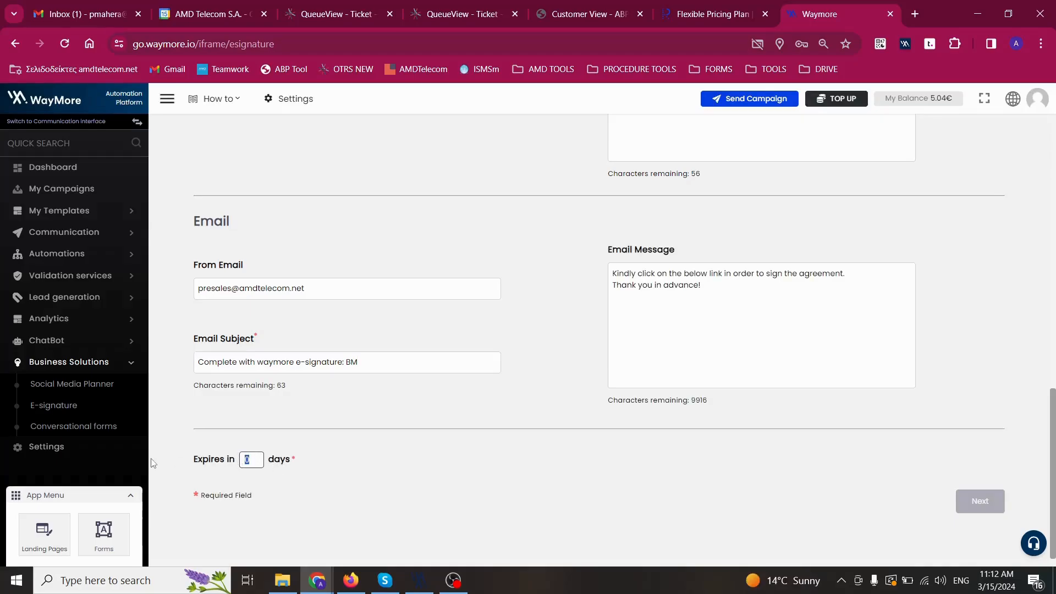
{"action": "type", "text": "2"}
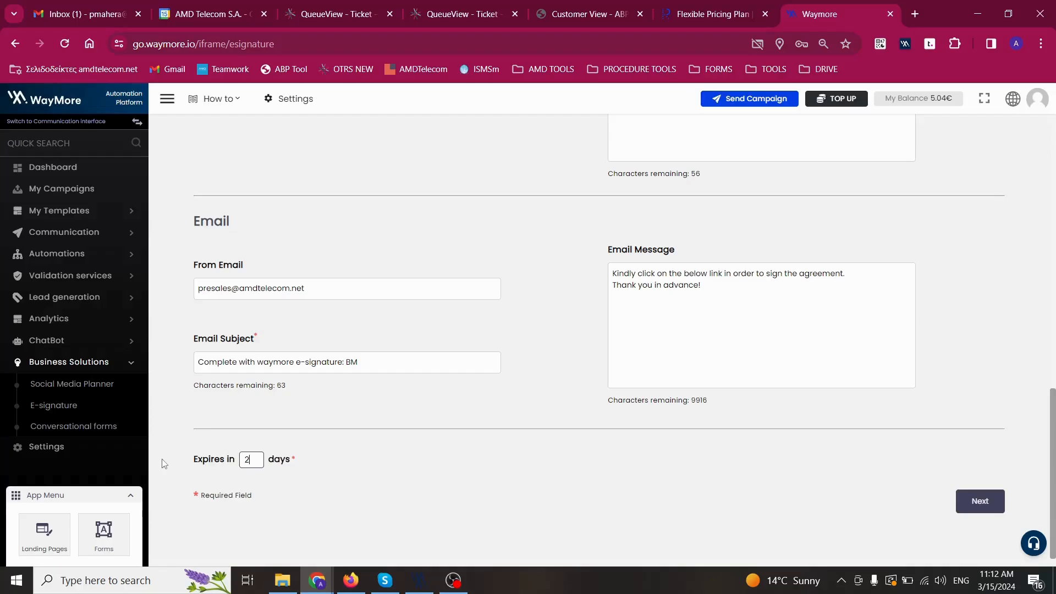
{"action": "left_click", "coordinate": [379, 454]}
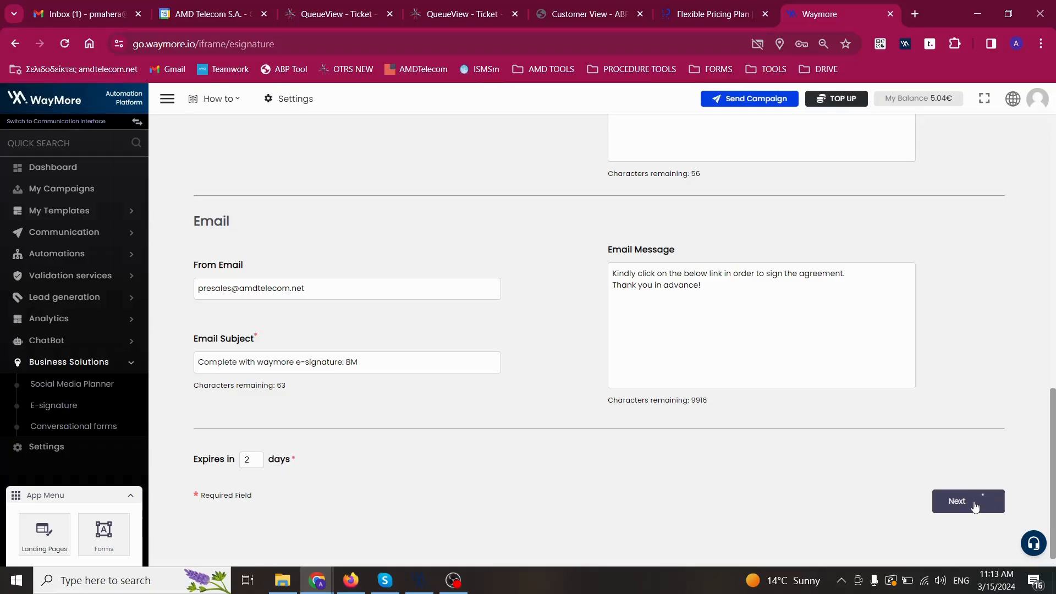
Move to document completion and look over the agreement's two pages.
{"action": "left_click", "coordinate": [968, 501]}
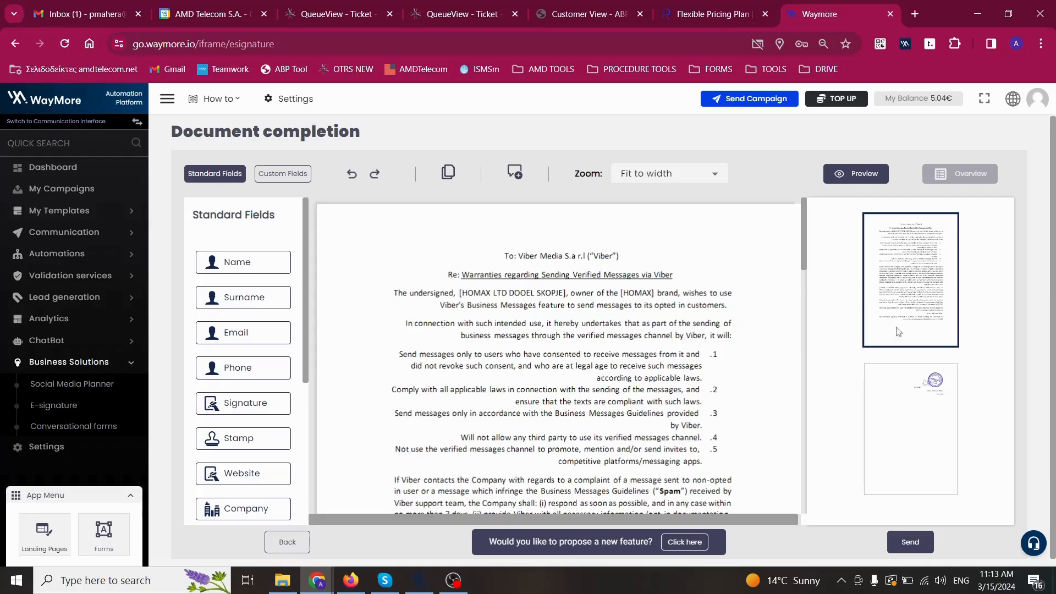
{"action": "left_click", "coordinate": [896, 416]}
{"action": "left_click", "coordinate": [884, 301]}
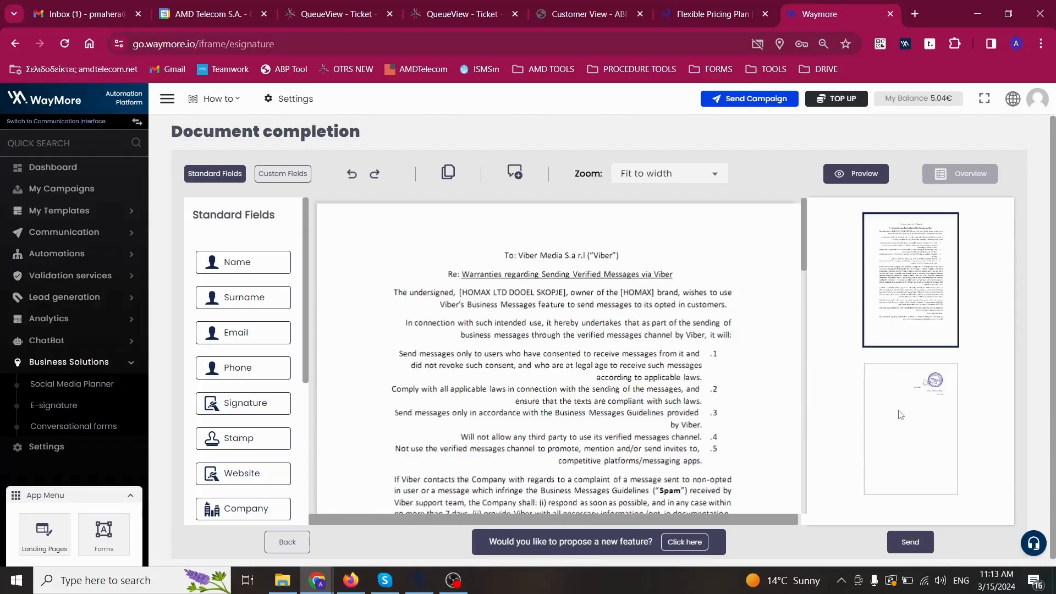
{"action": "left_click", "coordinate": [900, 415]}
{"action": "left_click", "coordinate": [898, 311]}
Place Name, Surname, Email and Signature fields on the agreement.
{"action": "left_click_drag", "start_coordinate": [260, 266], "coordinate": [735, 277]}
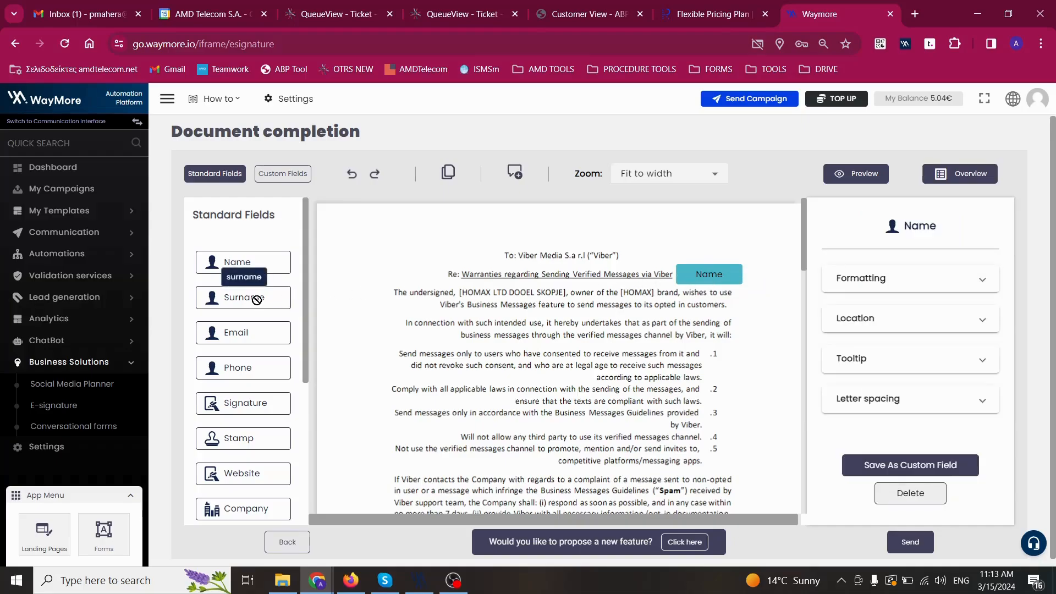
{"action": "left_click_drag", "start_coordinate": [256, 299], "coordinate": [734, 257]}
{"action": "scroll", "coordinate": [422, 386], "scroll_direction": "down", "scroll_amount": 7}
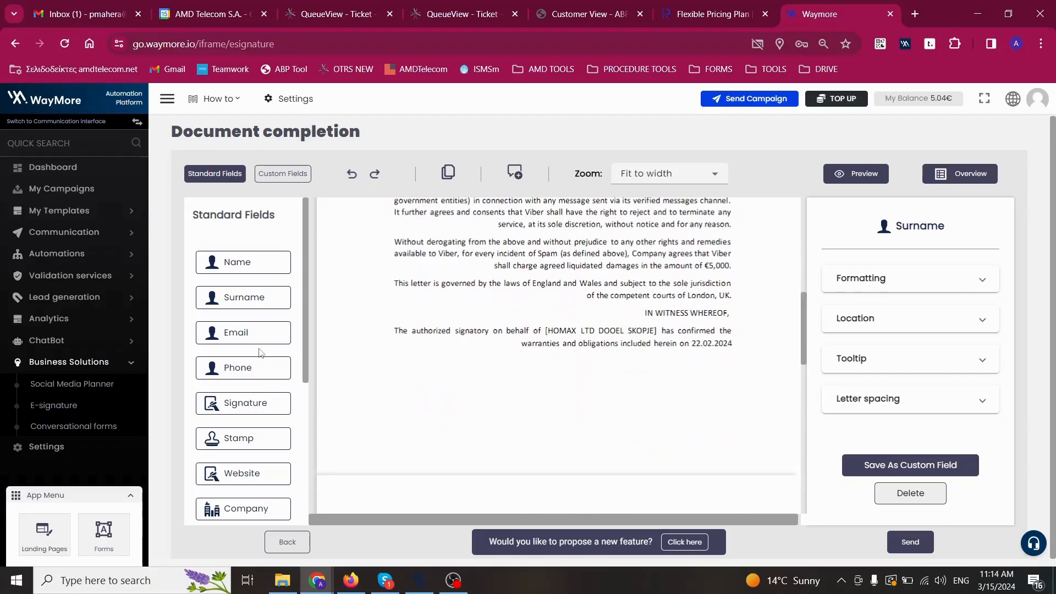
{"action": "scroll", "coordinate": [457, 432], "scroll_direction": "up", "scroll_amount": 10}
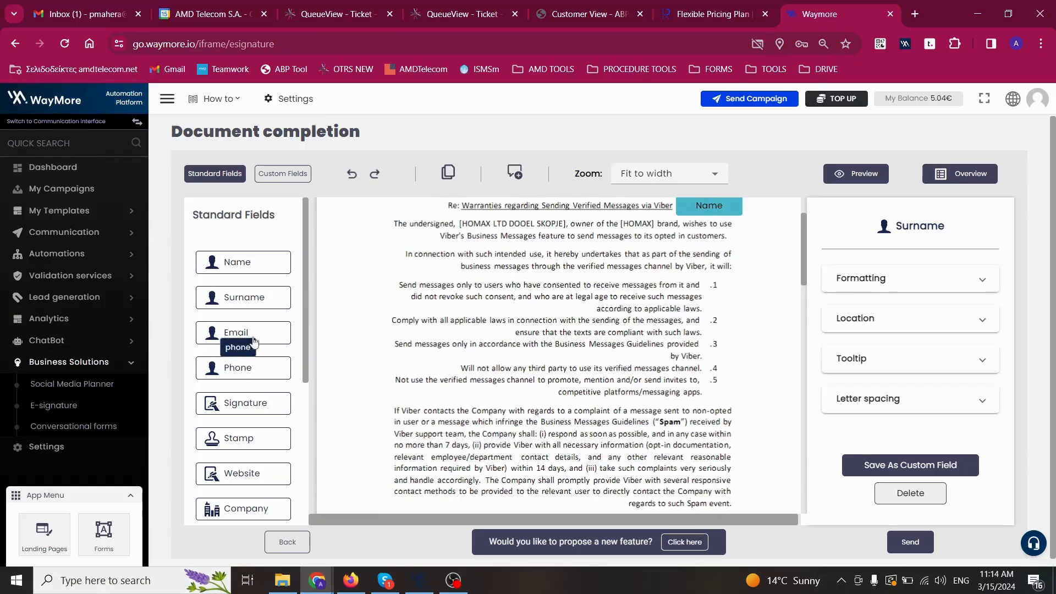
{"action": "left_click_drag", "start_coordinate": [254, 342], "coordinate": [470, 401]}
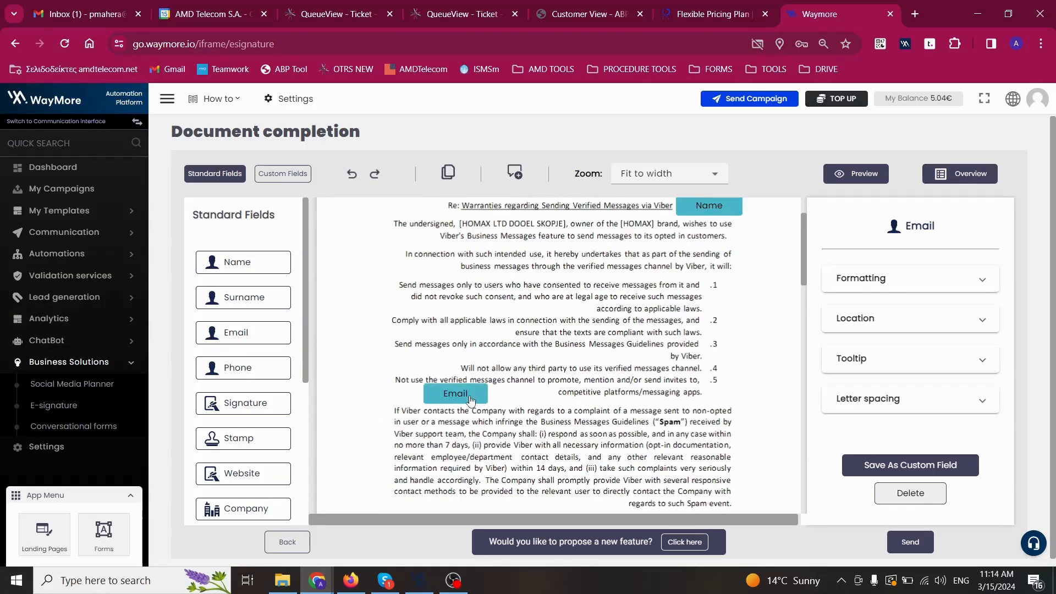
{"action": "scroll", "coordinate": [244, 424], "scroll_direction": "down", "scroll_amount": 3}
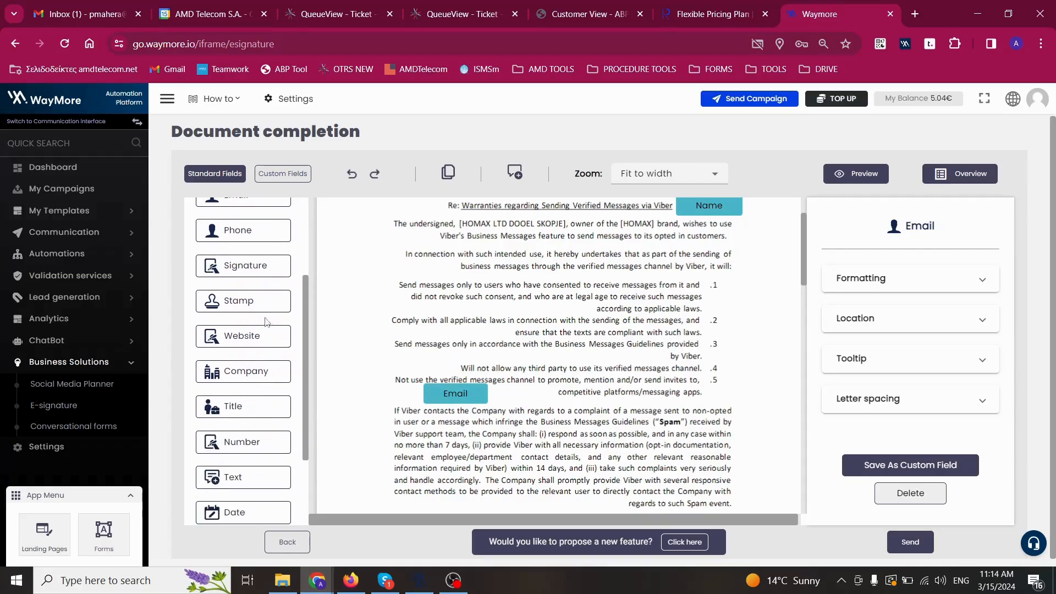
{"action": "scroll", "coordinate": [474, 356], "scroll_direction": "down", "scroll_amount": 10}
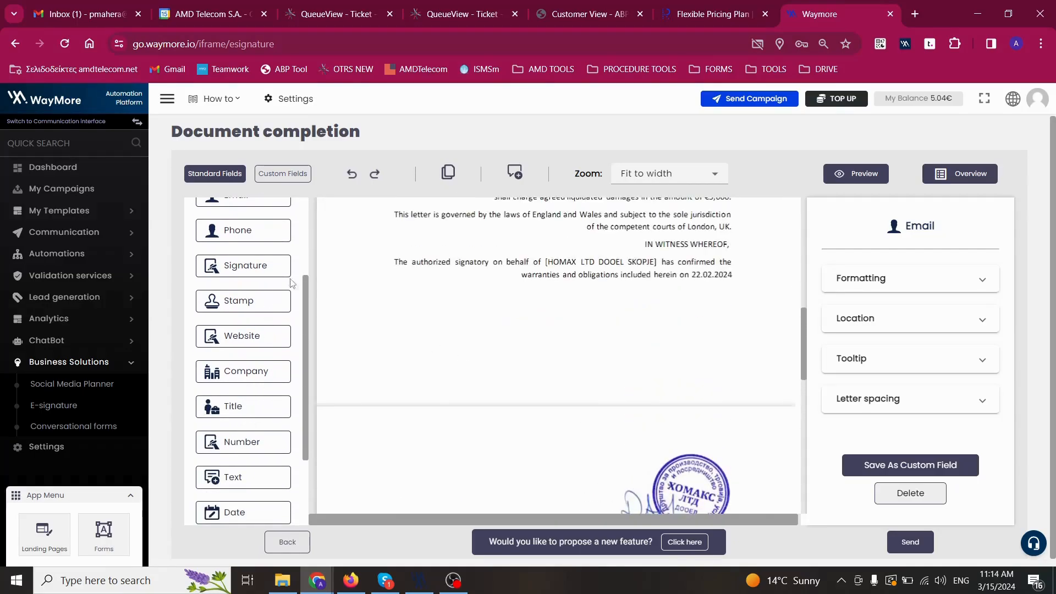
{"action": "left_click_drag", "start_coordinate": [256, 266], "coordinate": [686, 343]}
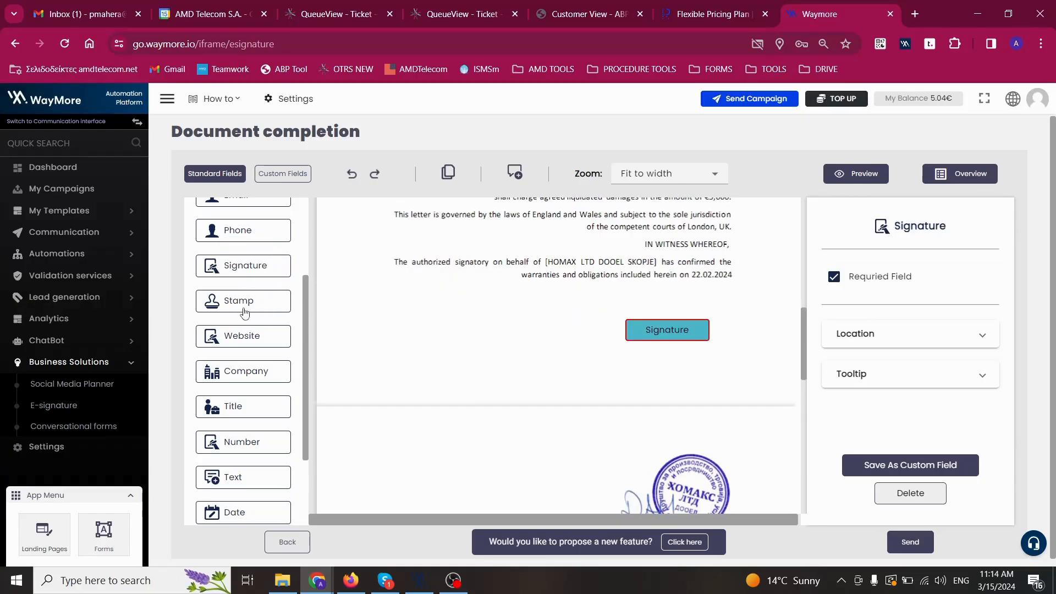
Add Stamp and Date & Time fields below the Signature and a Company field above it.
{"action": "mouse_move", "coordinate": [245, 306]}
{"action": "left_mouse_down"}
{"action": "mouse_move", "coordinate": [605, 345]}
{"action": "mouse_move", "coordinate": [674, 370]}
{"action": "left_mouse_up"}
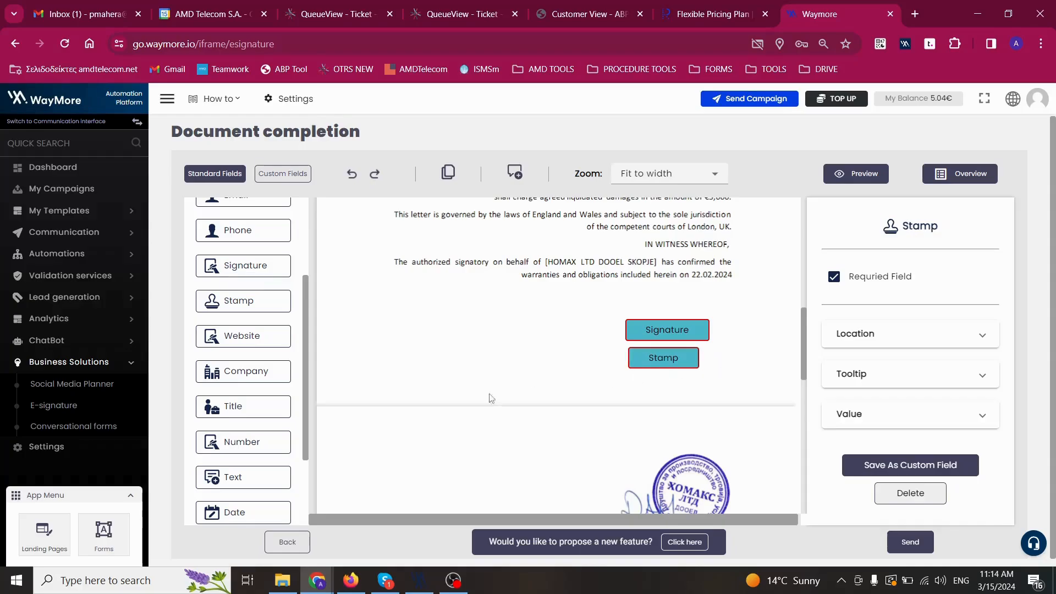
{"action": "scroll", "coordinate": [242, 418], "scroll_direction": "down", "scroll_amount": 3}
{"action": "left_click_drag", "start_coordinate": [239, 474], "coordinate": [667, 386]}
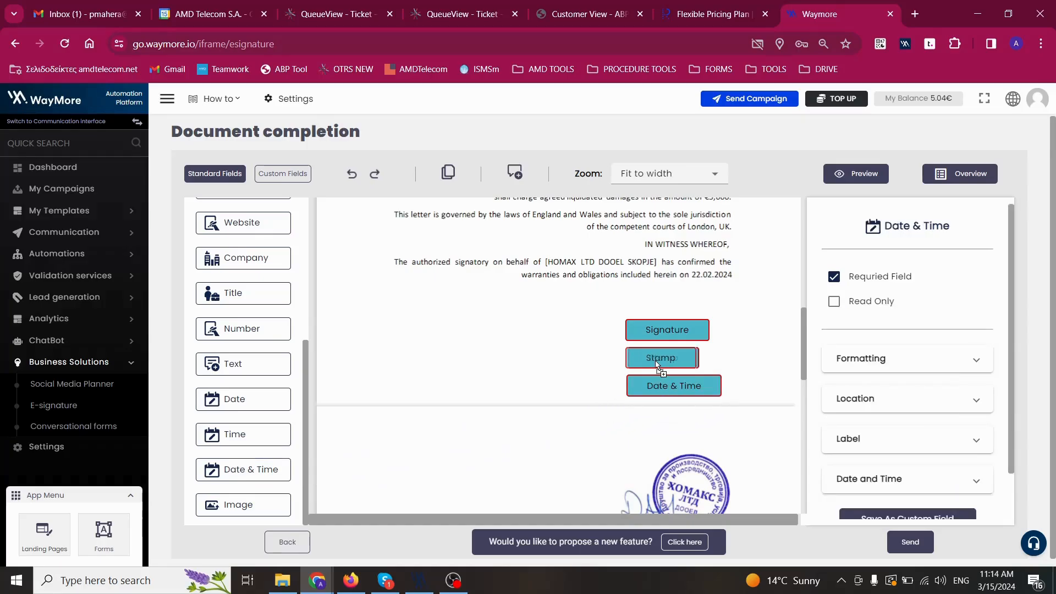
{"action": "left_click", "coordinate": [657, 361]}
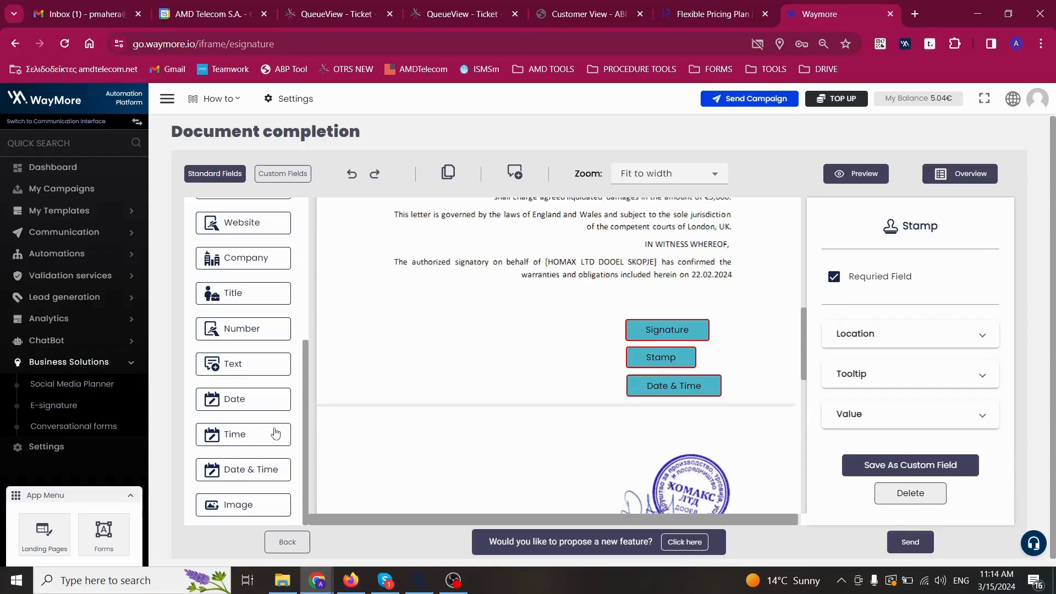
{"action": "scroll", "coordinate": [275, 302], "scroll_direction": "up", "scroll_amount": 3}
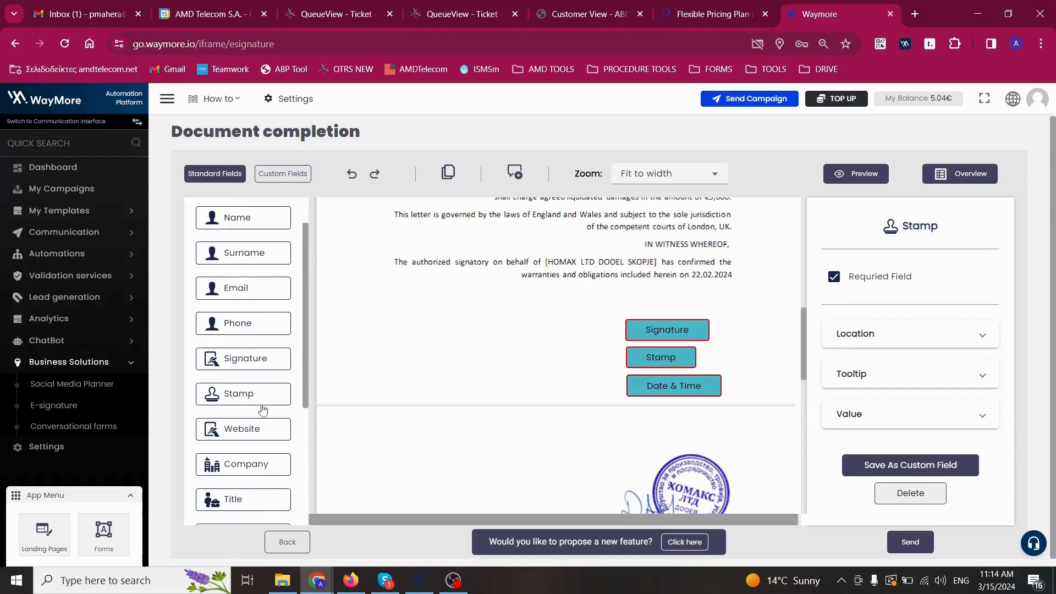
{"action": "mouse_move", "coordinate": [240, 465]}
{"action": "left_mouse_down"}
{"action": "mouse_move", "coordinate": [308, 454]}
{"action": "mouse_move", "coordinate": [627, 311]}
{"action": "mouse_move", "coordinate": [670, 311]}
{"action": "left_mouse_up"}
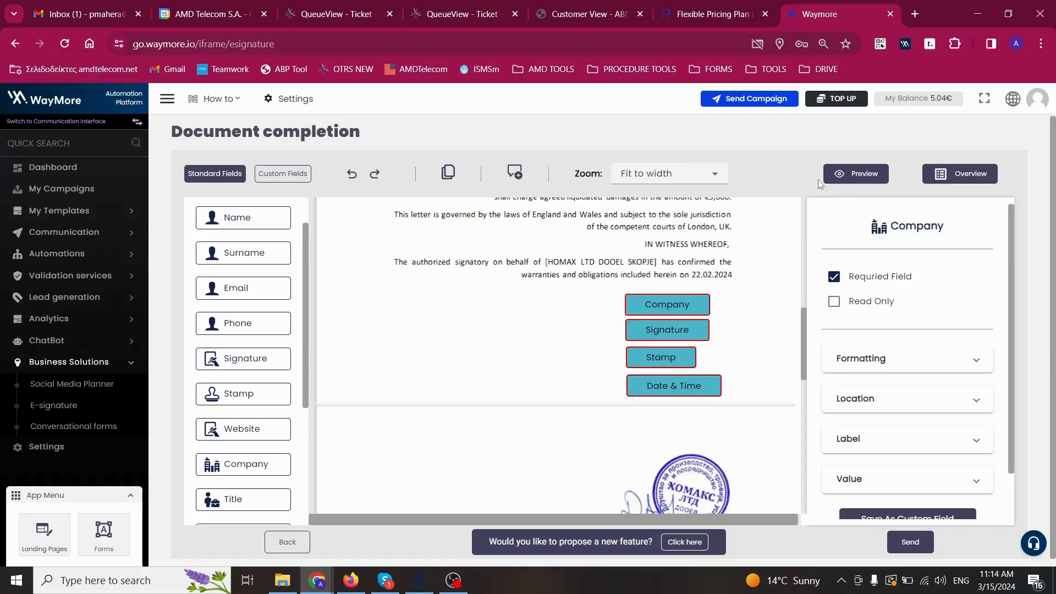
{"action": "left_click", "coordinate": [856, 174]}
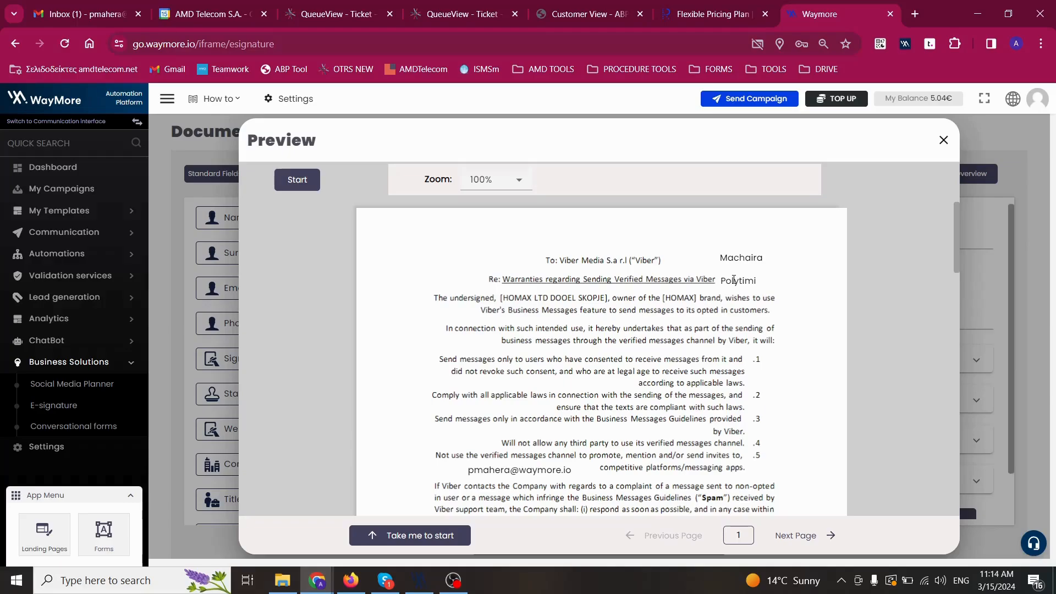
{"action": "scroll", "coordinate": [728, 304], "scroll_direction": "down", "scroll_amount": 10}
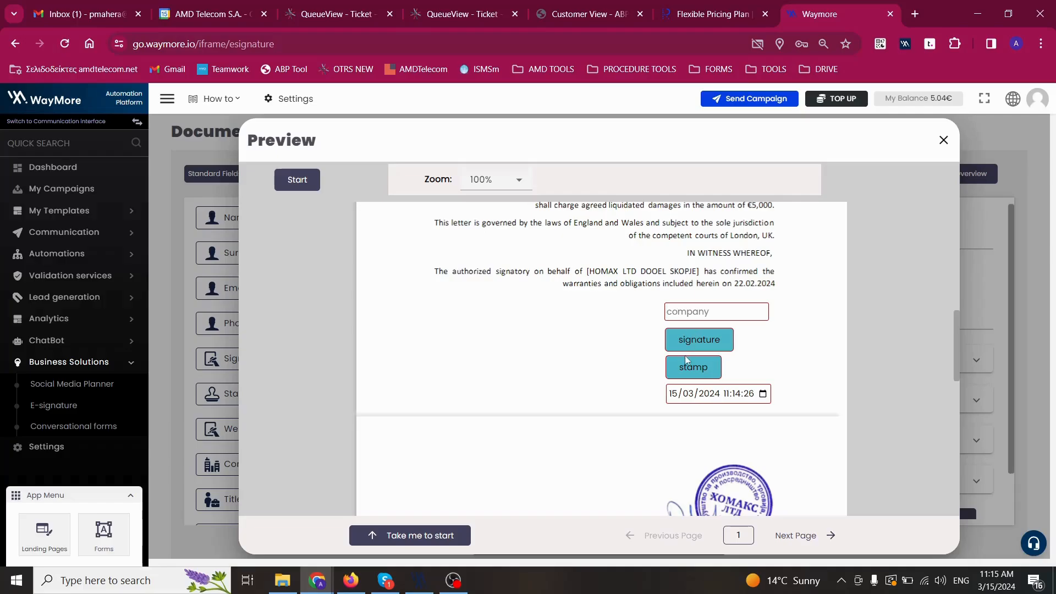
{"action": "left_click", "coordinate": [763, 394]}
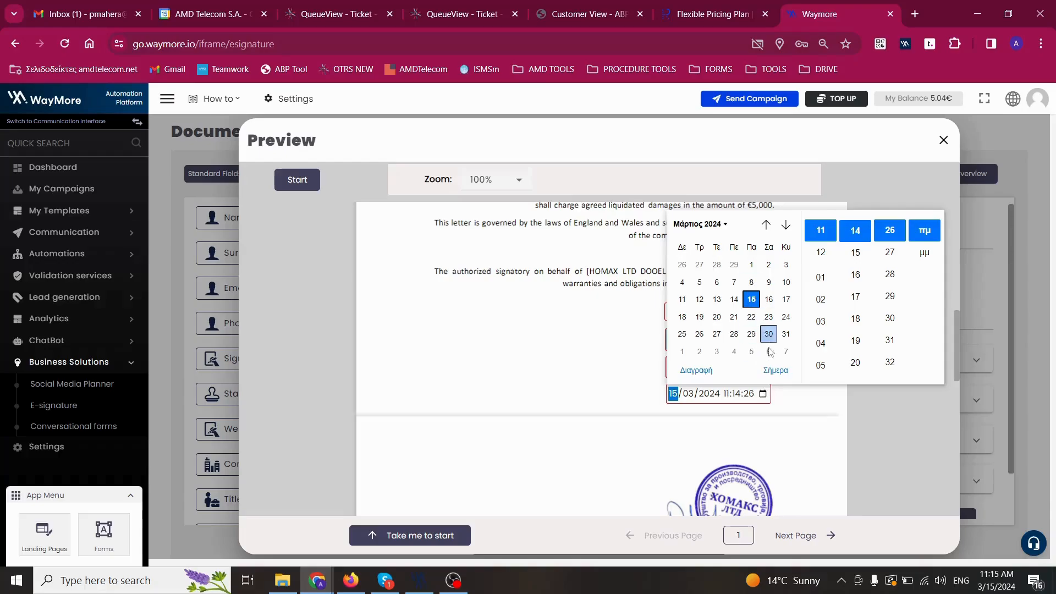
{"action": "left_click", "coordinate": [595, 373]}
{"action": "left_click", "coordinate": [943, 140]}
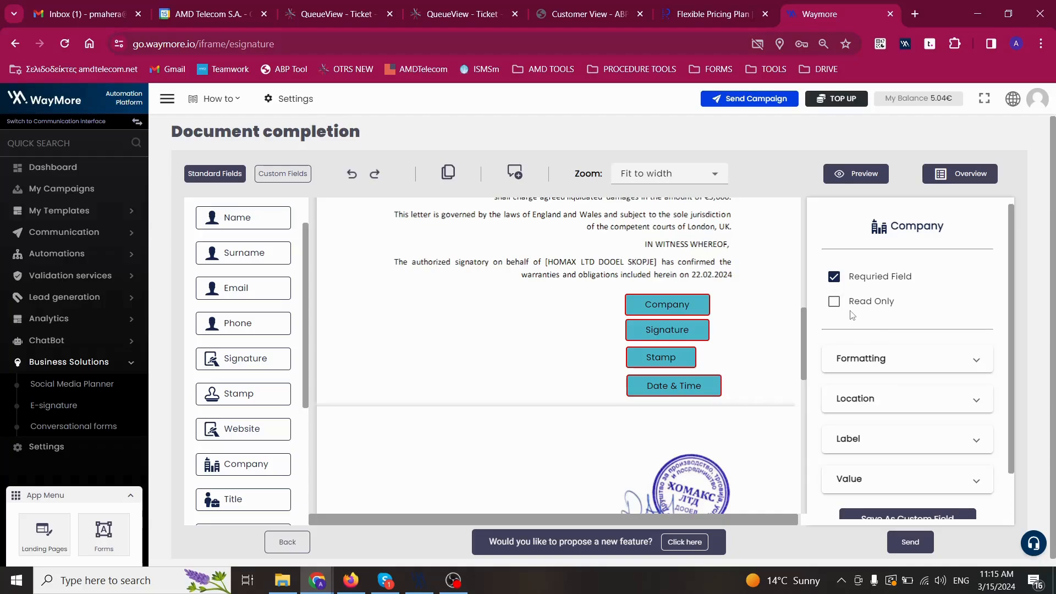
Give the Company field font size 10 with bold and underline.
{"action": "scroll", "coordinate": [641, 386], "scroll_direction": "up", "scroll_amount": 15}
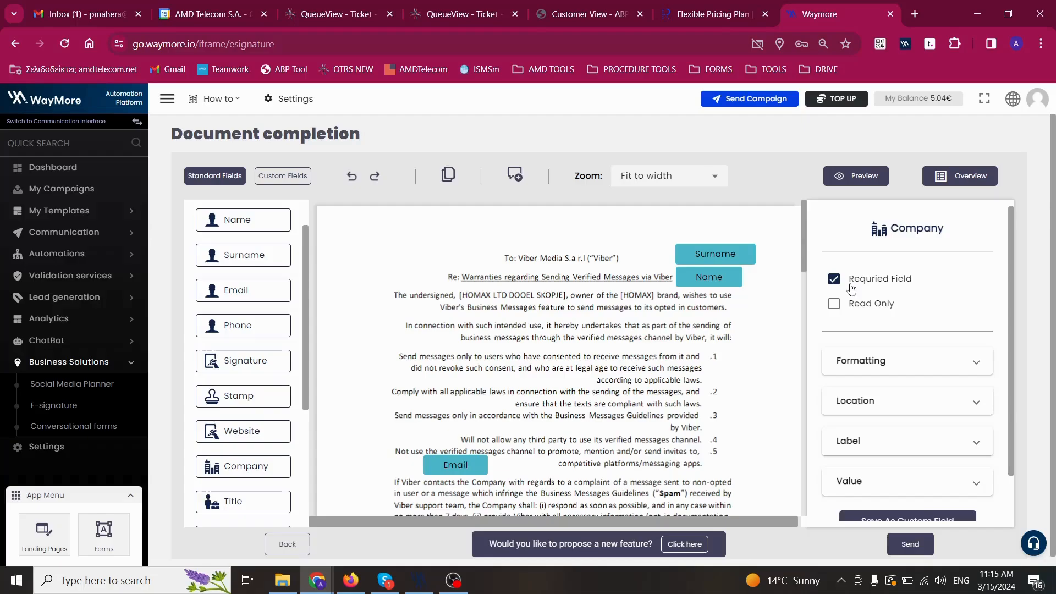
{"action": "scroll", "coordinate": [851, 292], "scroll_direction": "down", "scroll_amount": 1}
{"action": "left_click", "coordinate": [864, 316]}
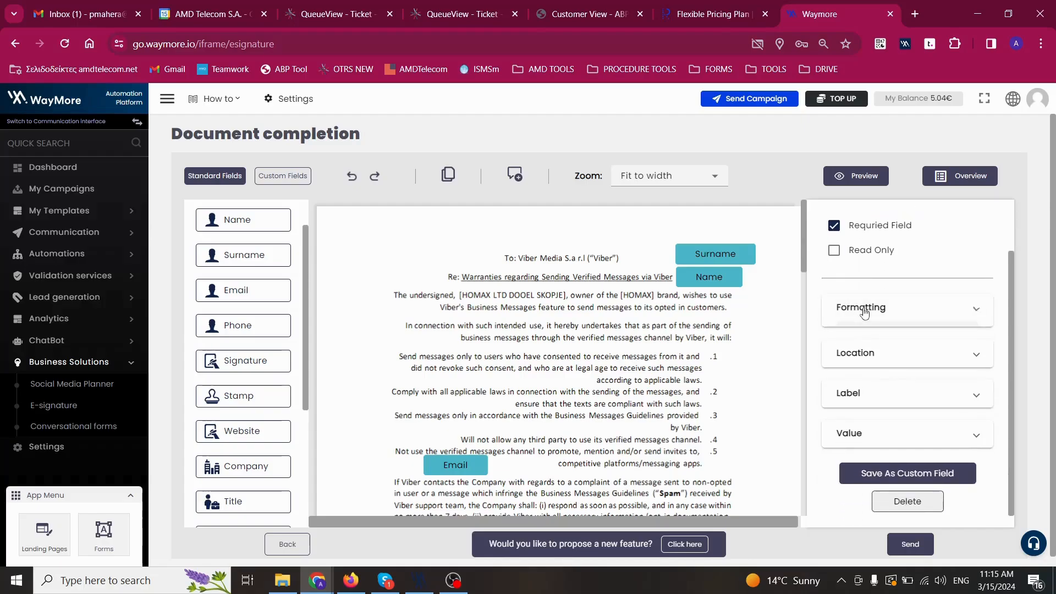
{"action": "scroll", "coordinate": [863, 317], "scroll_direction": "down", "scroll_amount": 1}
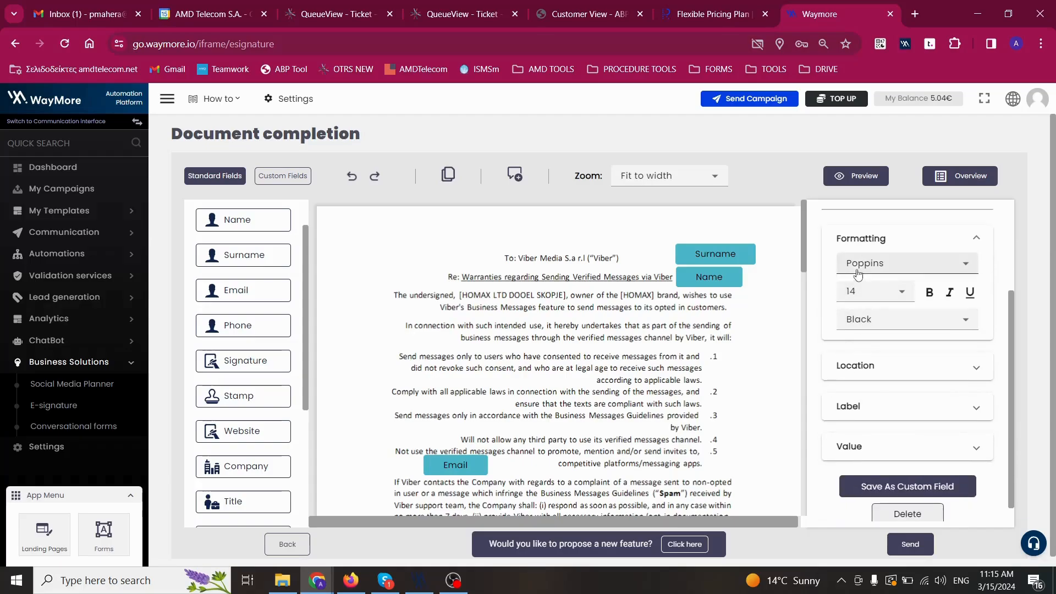
{"action": "left_click", "coordinate": [854, 302]}
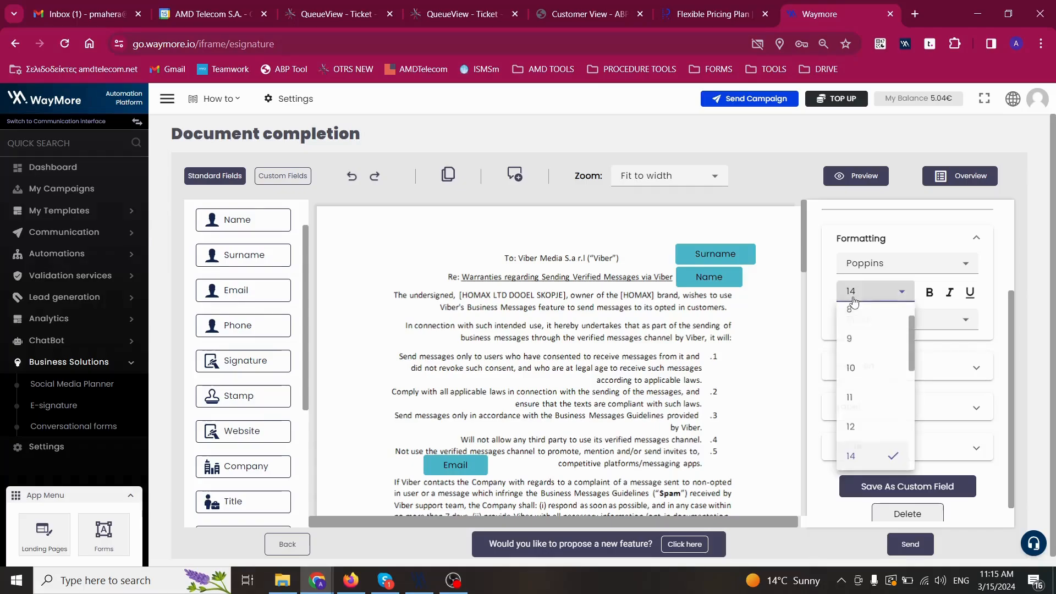
{"action": "left_click", "coordinate": [855, 367]}
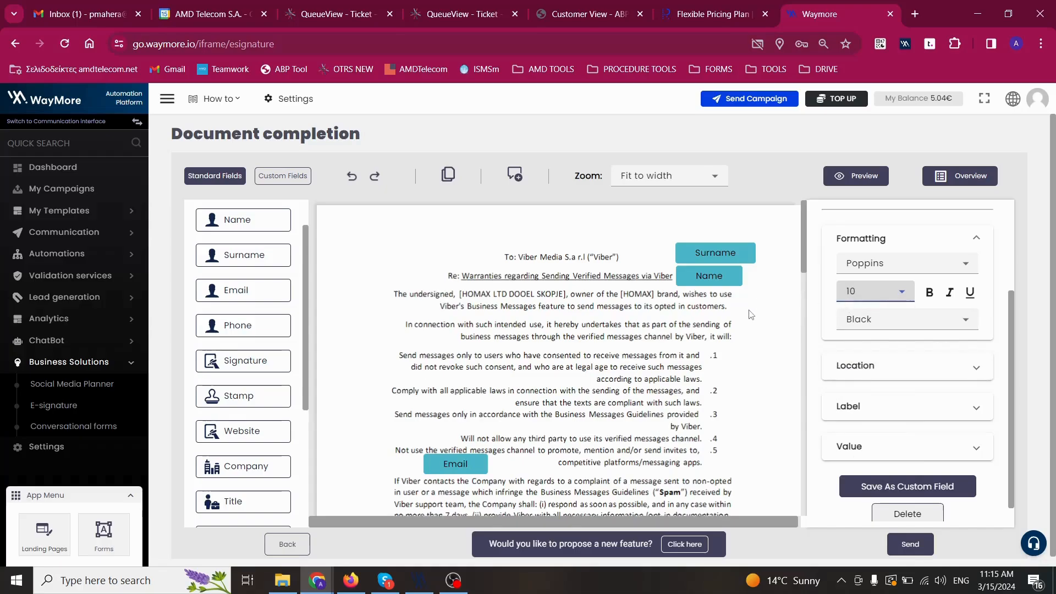
{"action": "scroll", "coordinate": [750, 316], "scroll_direction": "down", "scroll_amount": 6}
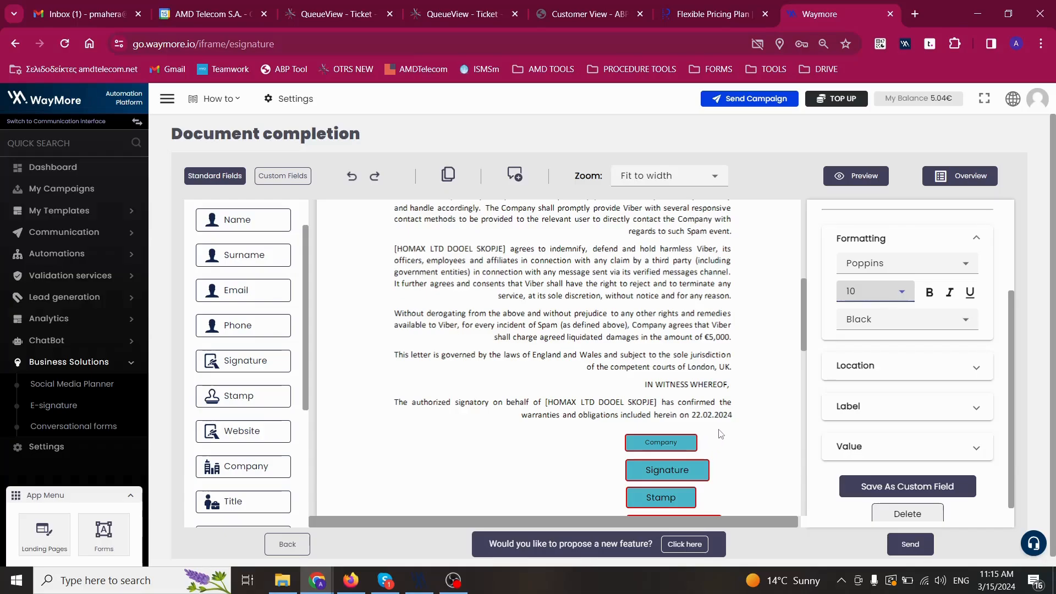
{"action": "left_click", "coordinate": [934, 292]}
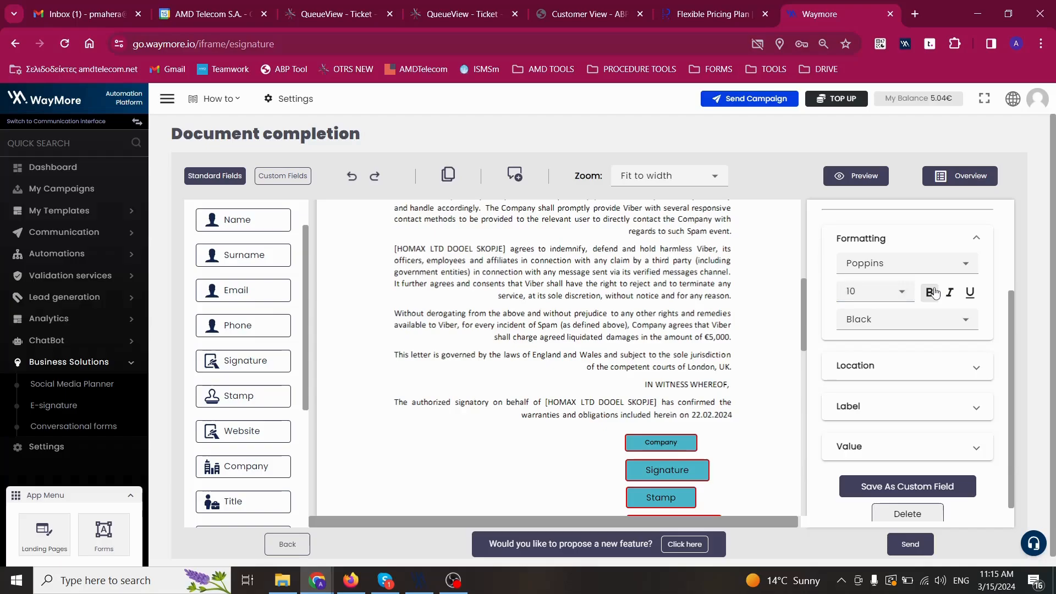
{"action": "left_click", "coordinate": [969, 294]}
Check the Company field's location, label and default value settings.
{"action": "left_click", "coordinate": [855, 368]}
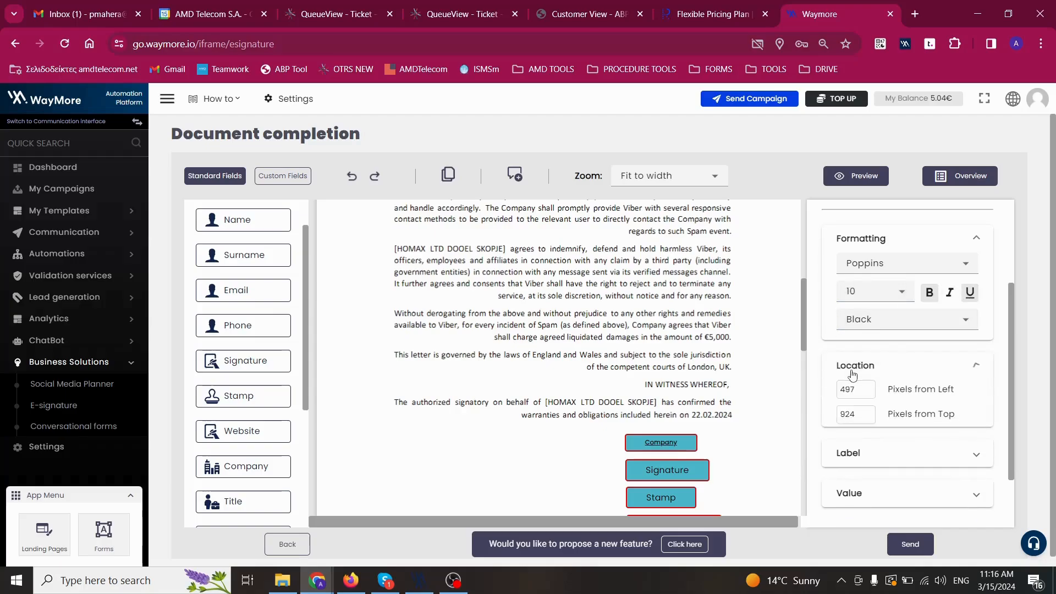
{"action": "scroll", "coordinate": [849, 374], "scroll_direction": "down", "scroll_amount": 1}
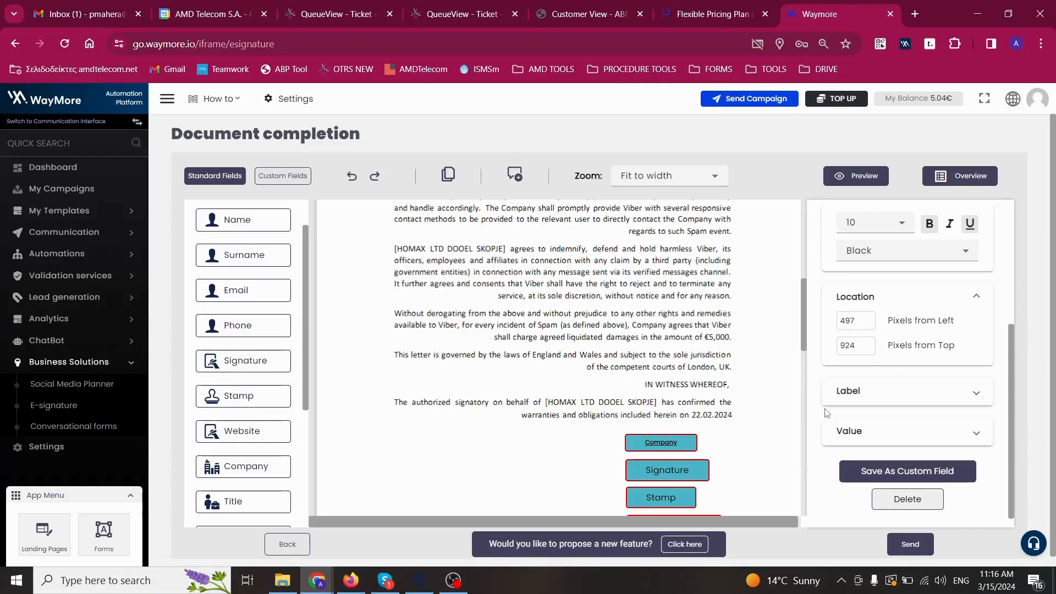
{"action": "left_click", "coordinate": [865, 405]}
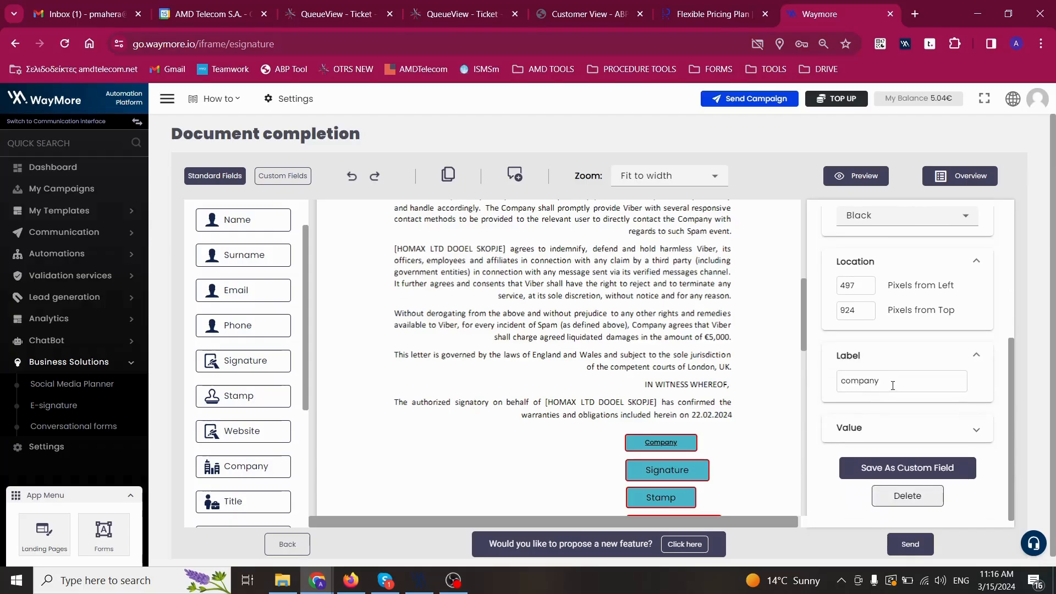
{"action": "left_click_drag", "start_coordinate": [879, 381], "coordinate": [841, 381]}
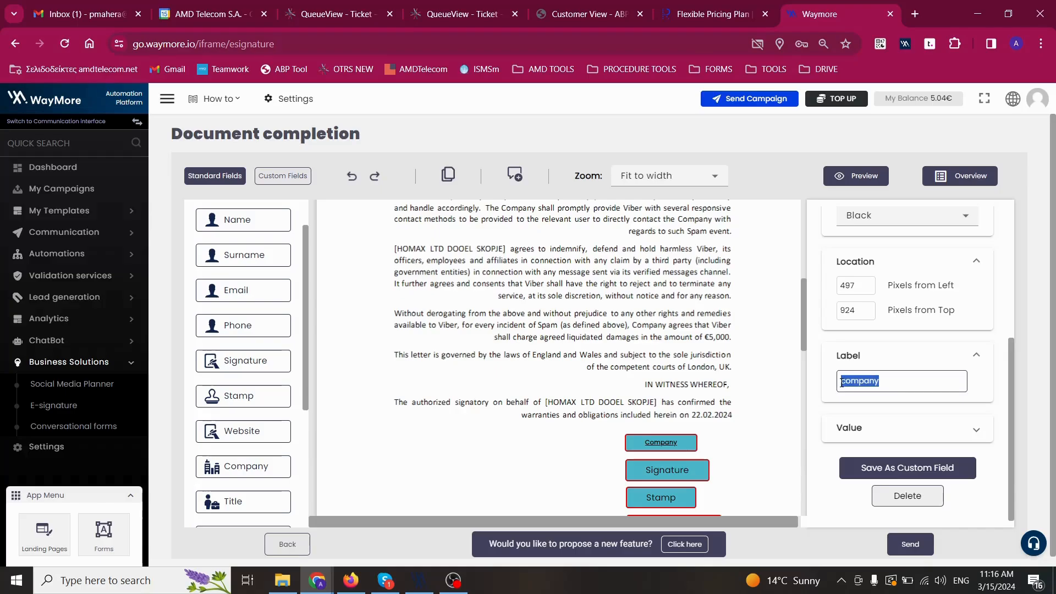
{"action": "left_click", "coordinate": [886, 358]}
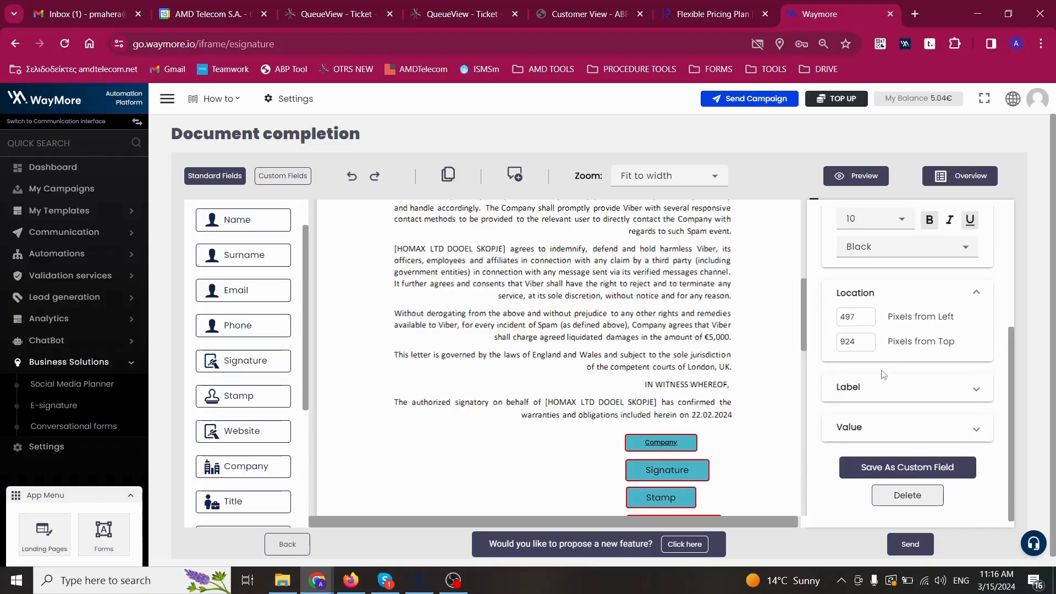
{"action": "left_click", "coordinate": [862, 429]}
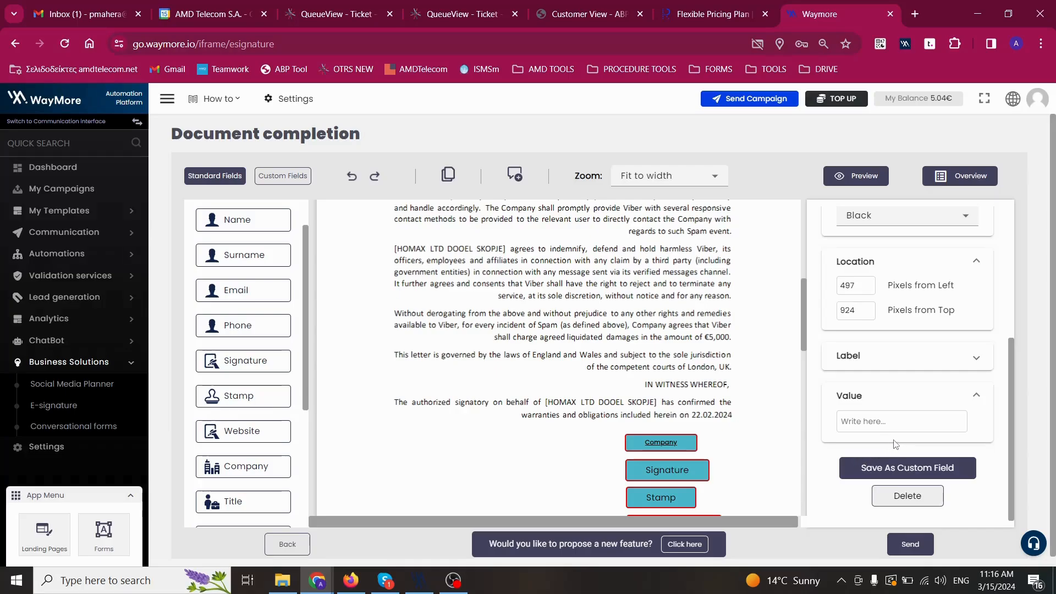
Send the agreement and open the resulting e-signature request email in Gmail.
{"action": "left_click", "coordinate": [910, 545]}
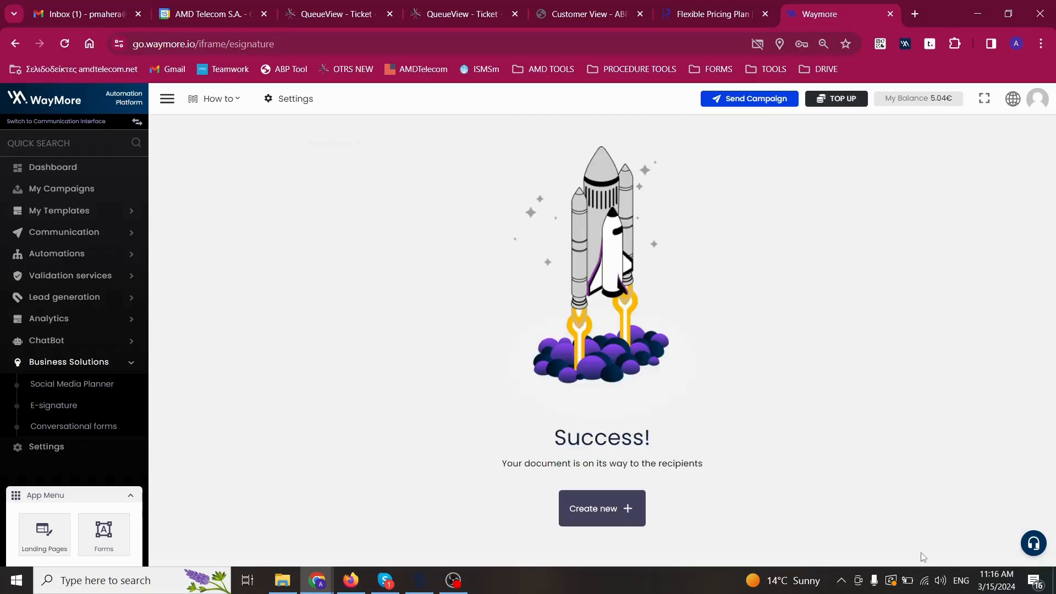
{"action": "left_click", "coordinate": [77, 7]}
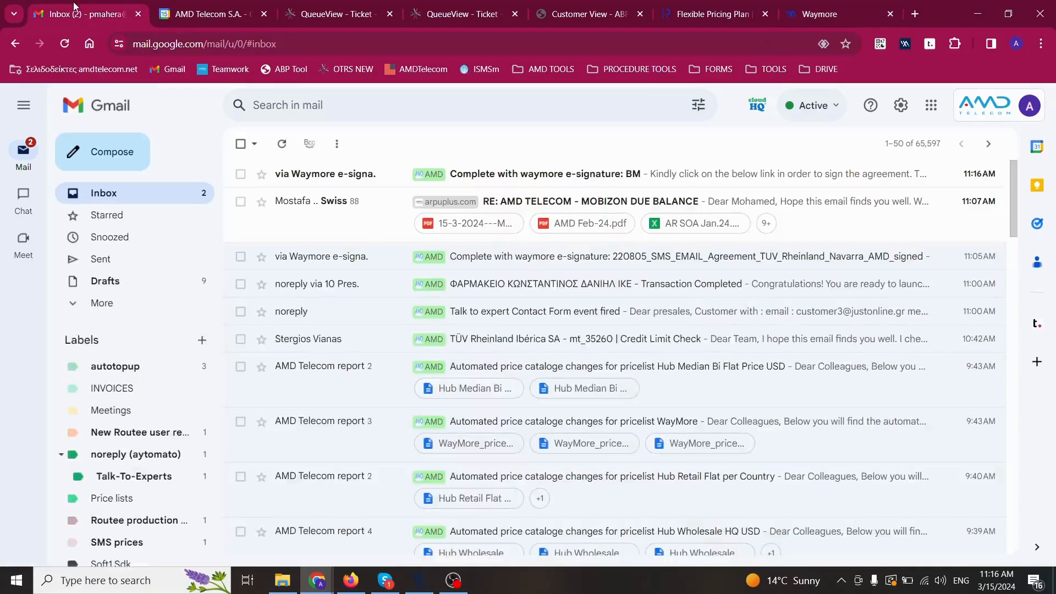
{"action": "left_click", "coordinate": [352, 174]}
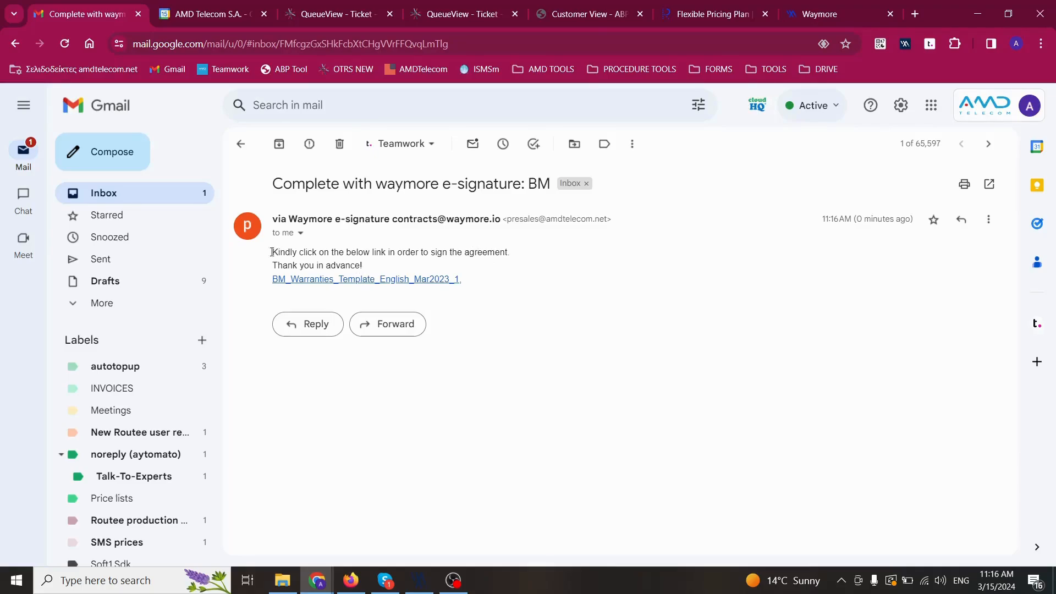
{"action": "left_click_drag", "start_coordinate": [270, 253], "coordinate": [360, 264]}
{"action": "left_click", "coordinate": [363, 264]}
Open the BM_Warranties signing link, accept the review terms and view the prefilled document.
{"action": "left_click", "coordinate": [319, 280]}
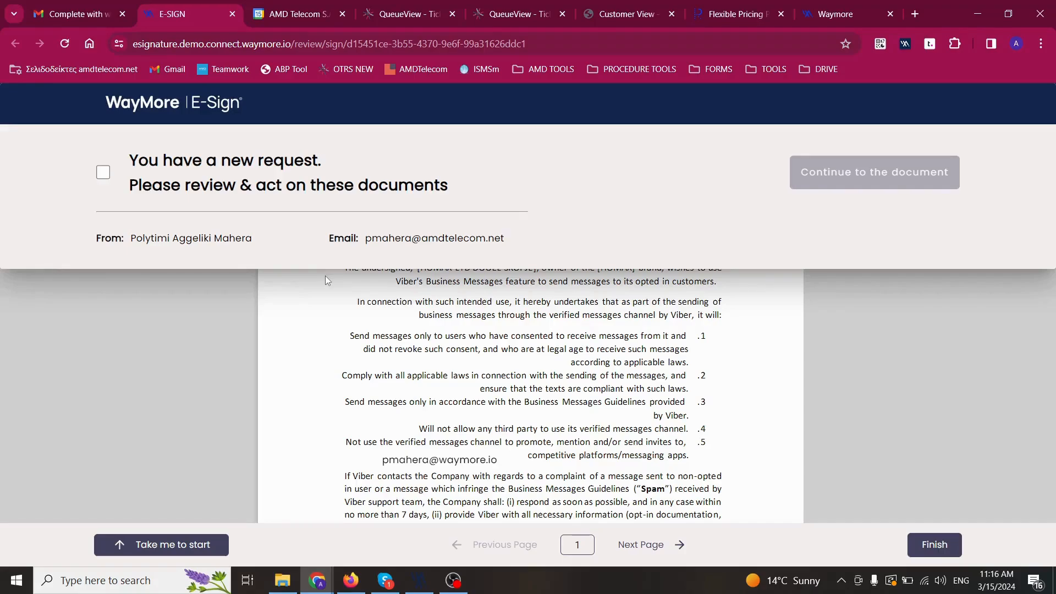
{"action": "left_click", "coordinate": [103, 176]}
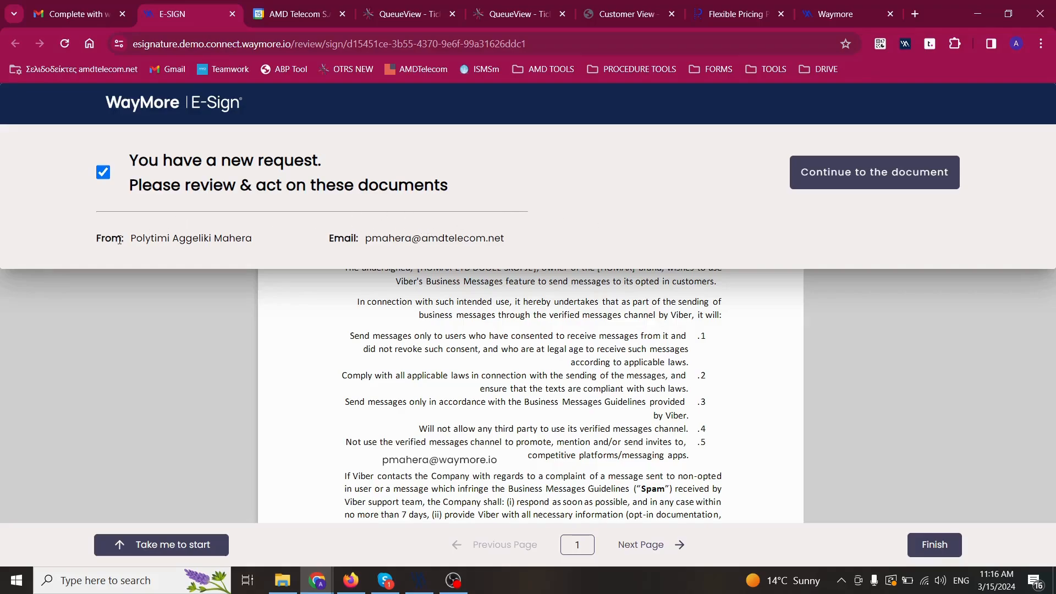
{"action": "left_click", "coordinate": [854, 184]}
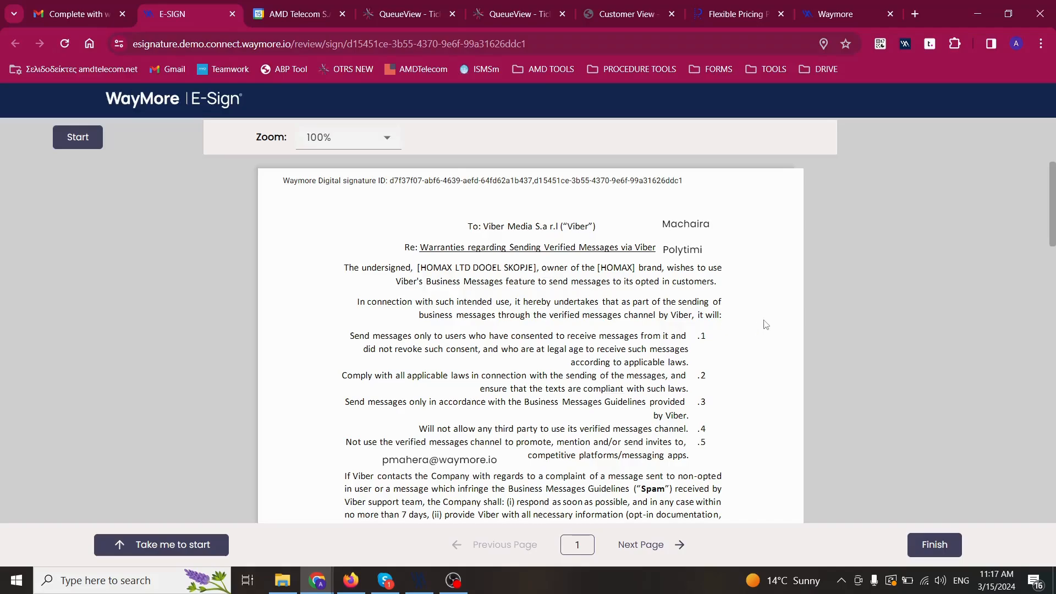
{"action": "double_click", "coordinate": [693, 226]}
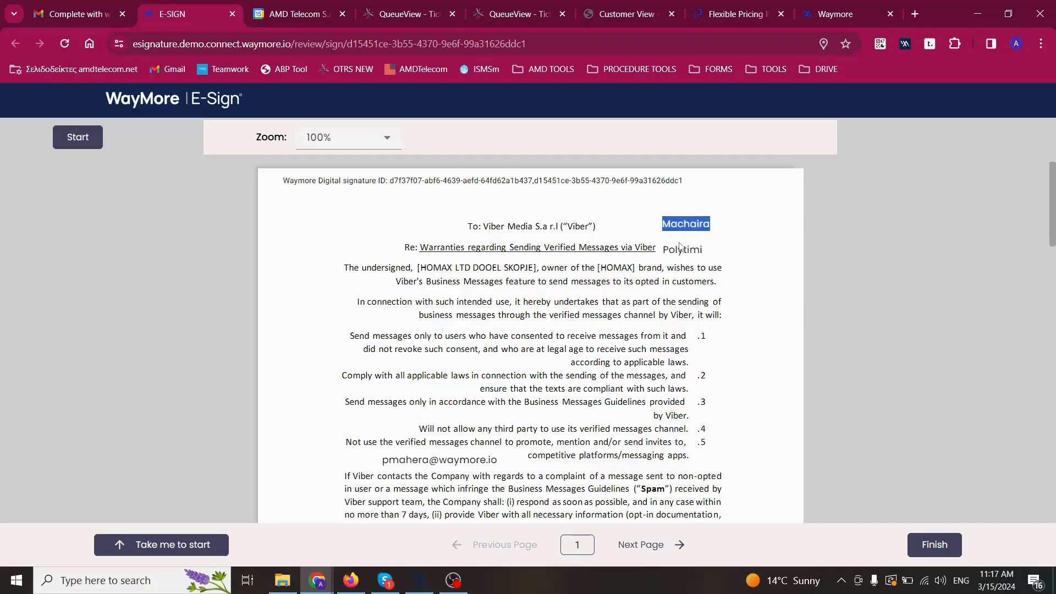
{"action": "left_click", "coordinate": [678, 251]}
{"action": "double_click", "coordinate": [676, 251]}
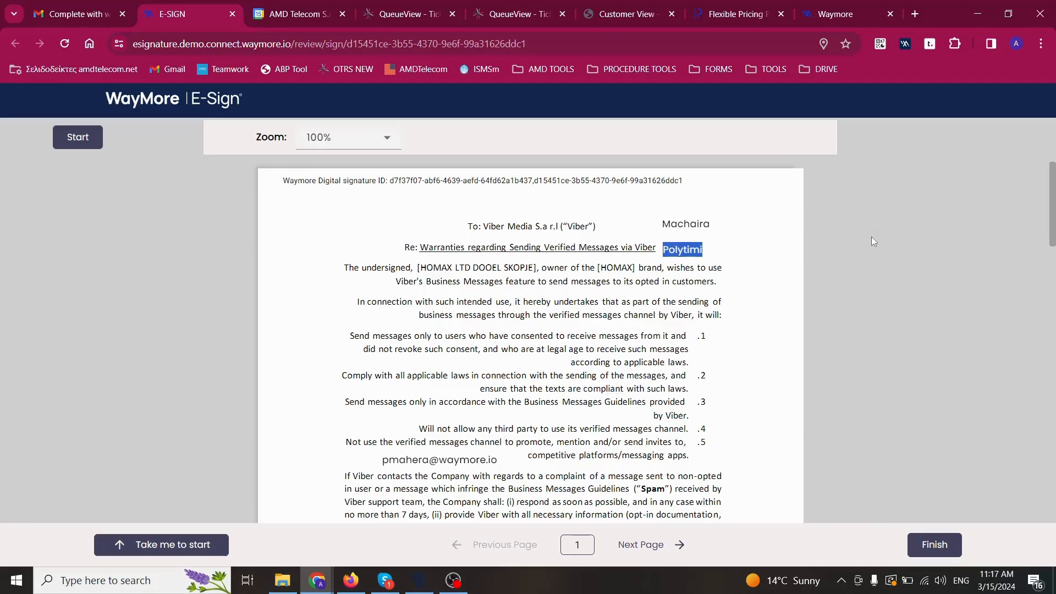
{"action": "scroll", "coordinate": [870, 238], "scroll_direction": "down", "scroll_amount": 15}
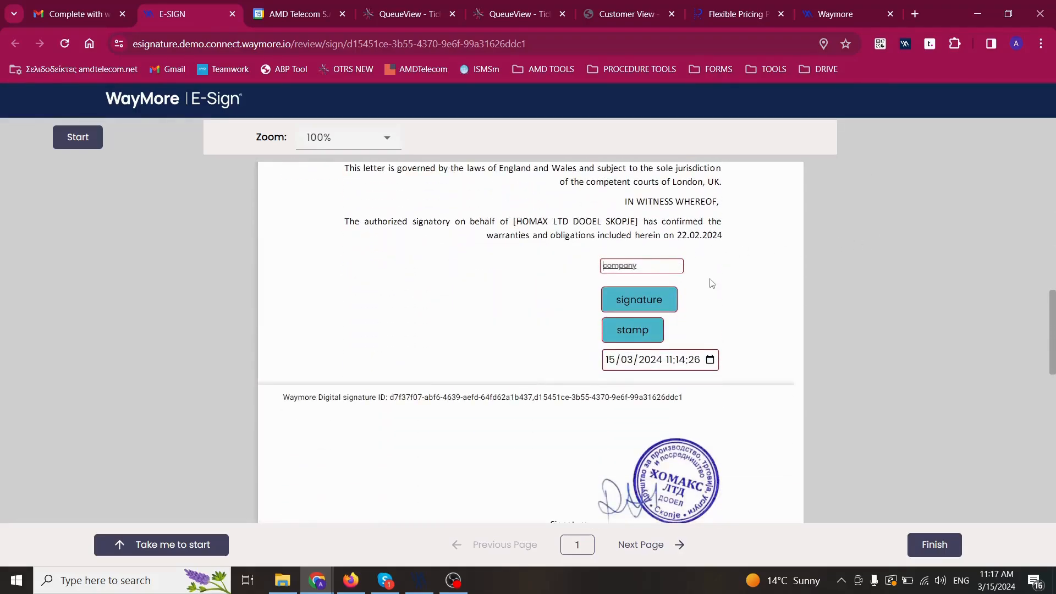
Enter 'W' and add a hand-drawn signature to the Signature field.
{"action": "type", "text": "Waymore"}
{"action": "left_click", "coordinate": [660, 304]}
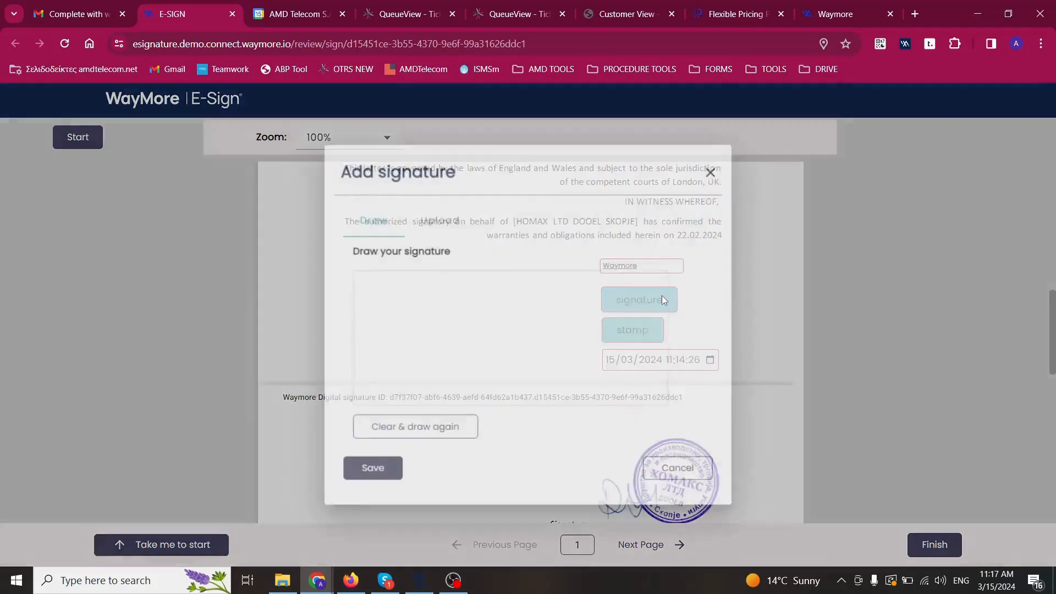
{"action": "mouse_move", "coordinate": [392, 348]}
{"action": "left_mouse_down"}
{"action": "mouse_move", "coordinate": [447, 316]}
{"action": "mouse_move", "coordinate": [578, 323]}
{"action": "mouse_move", "coordinate": [561, 355]}
{"action": "left_mouse_up"}
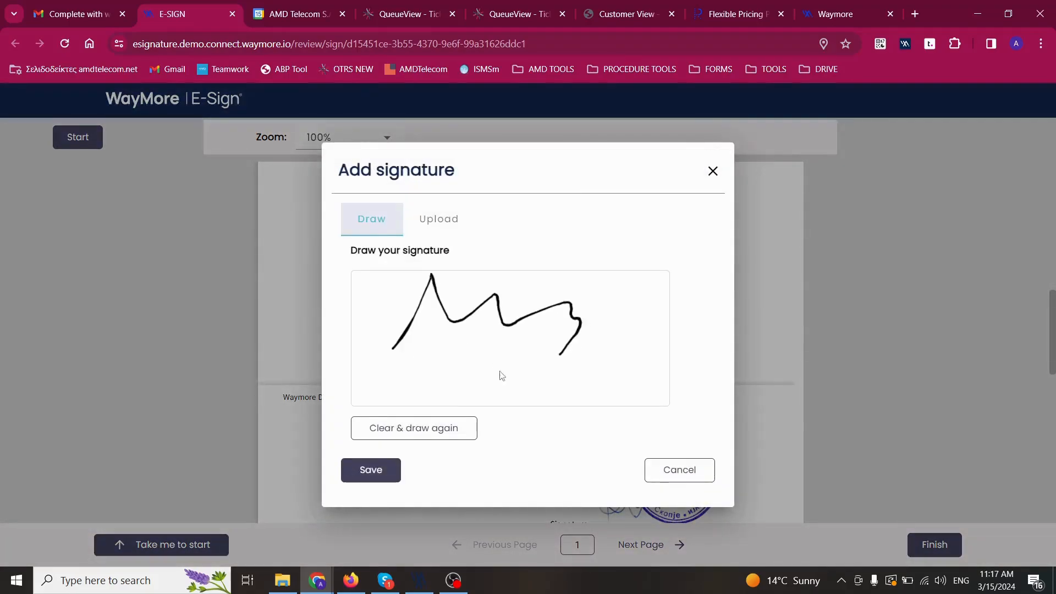
{"action": "left_click", "coordinate": [384, 474]}
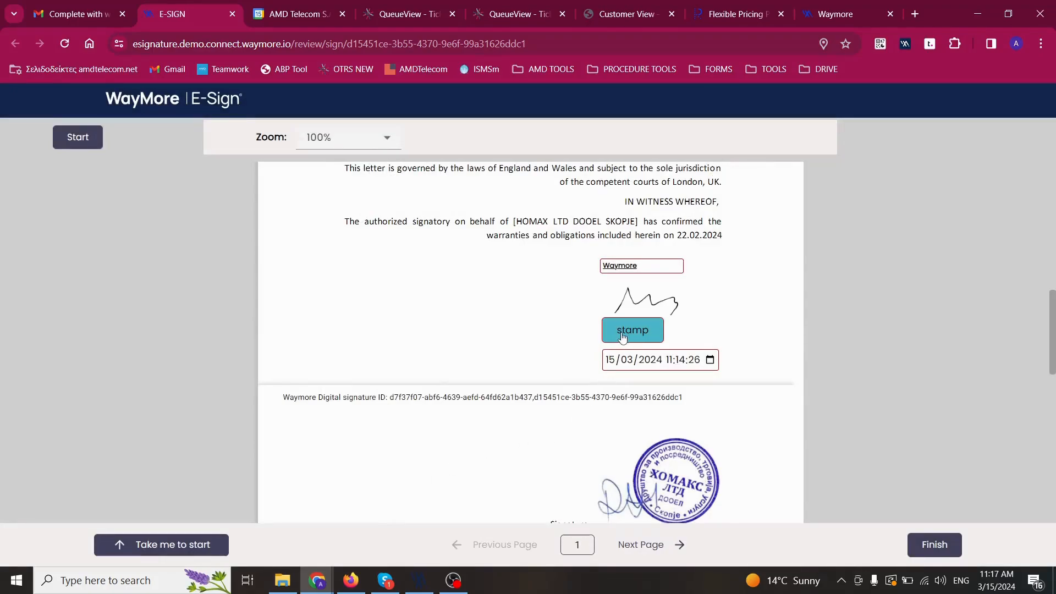
Create and save a name stamp bearing the signer's name.
{"action": "left_click", "coordinate": [626, 336]}
{"action": "left_click", "coordinate": [381, 259]}
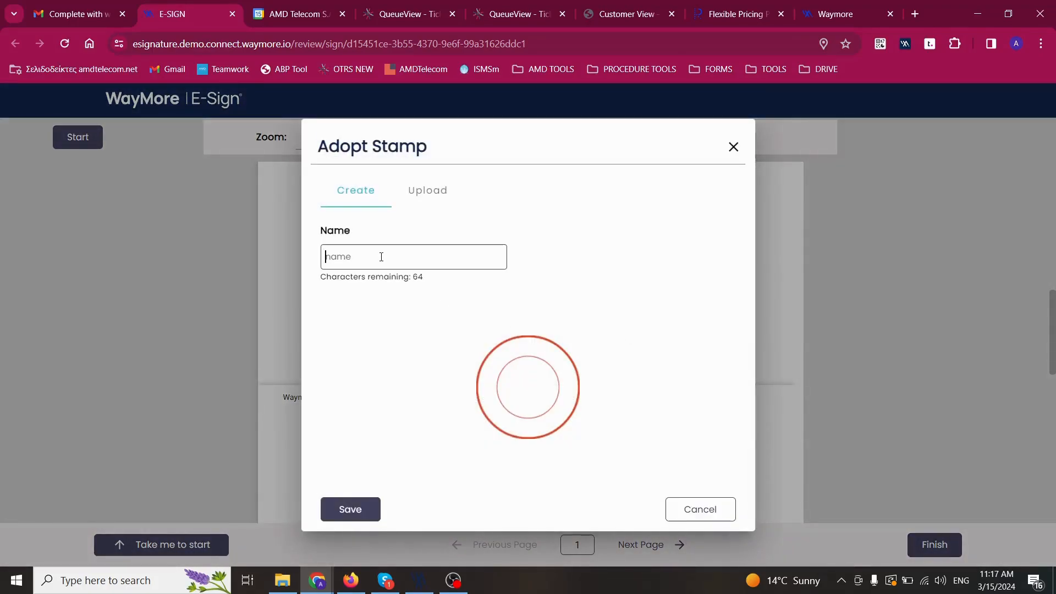
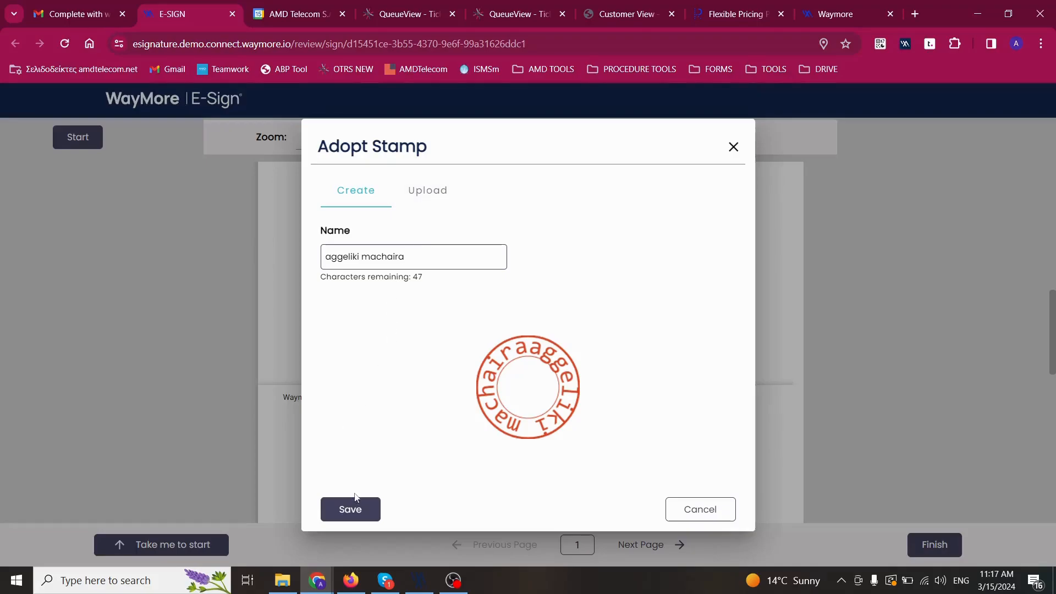
{"action": "left_click", "coordinate": [354, 519]}
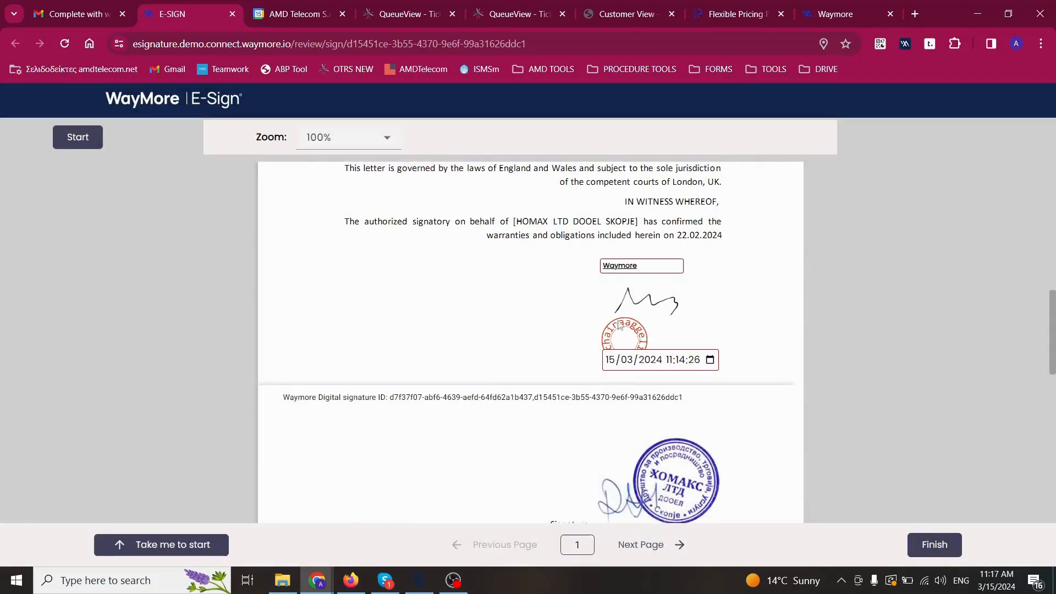
Set the signing date to 21/03/2024, review both pages and submit the signed agreement.
{"action": "left_click", "coordinate": [711, 362]}
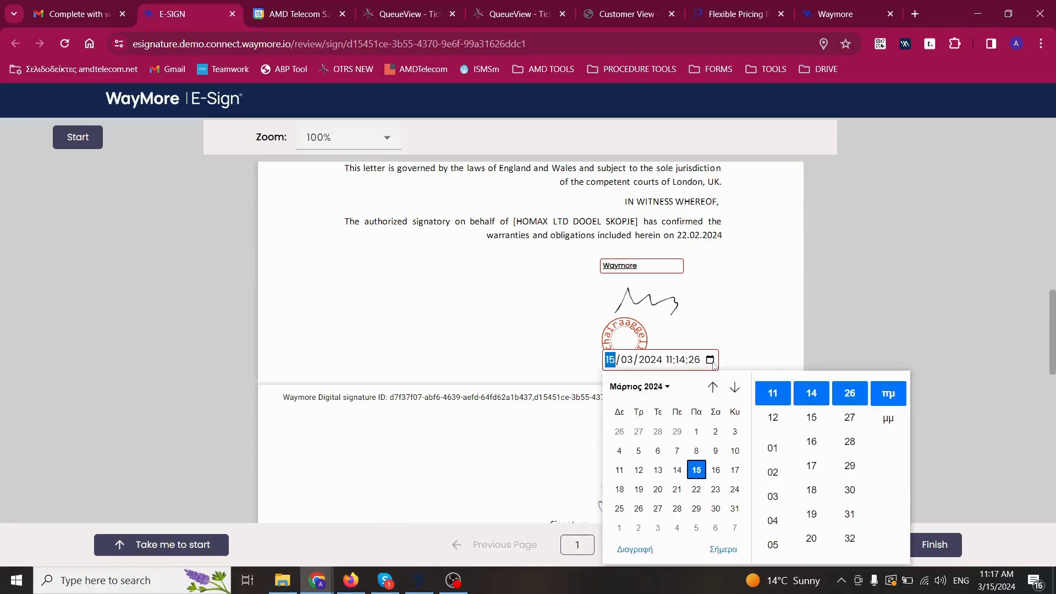
{"action": "left_click", "coordinate": [676, 489]}
{"action": "left_click", "coordinate": [780, 332]}
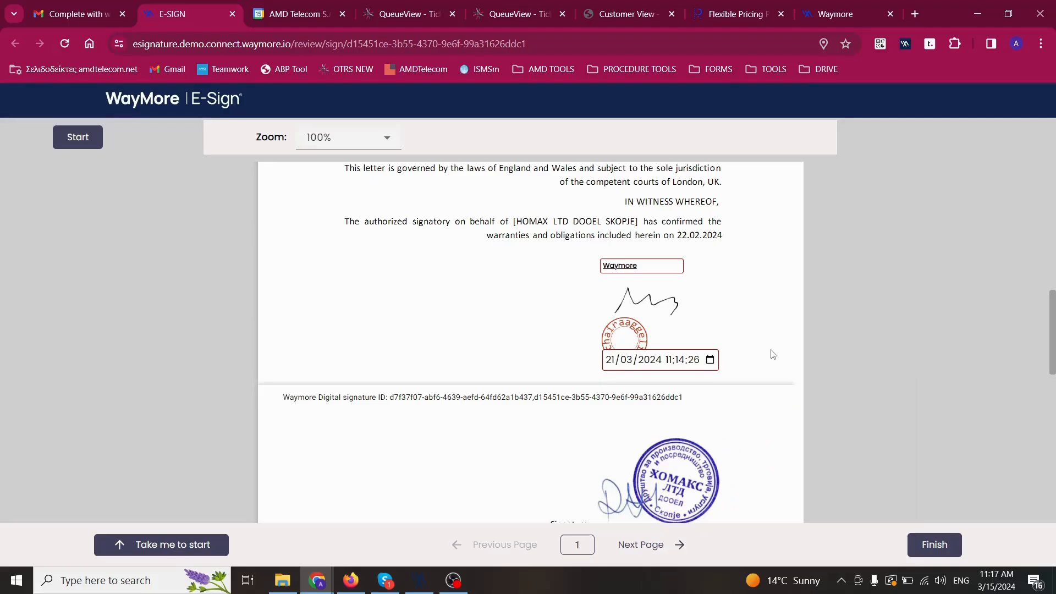
{"action": "scroll", "coordinate": [773, 354], "scroll_direction": "down", "scroll_amount": 4}
{"action": "scroll", "coordinate": [771, 357], "scroll_direction": "up", "scroll_amount": 3}
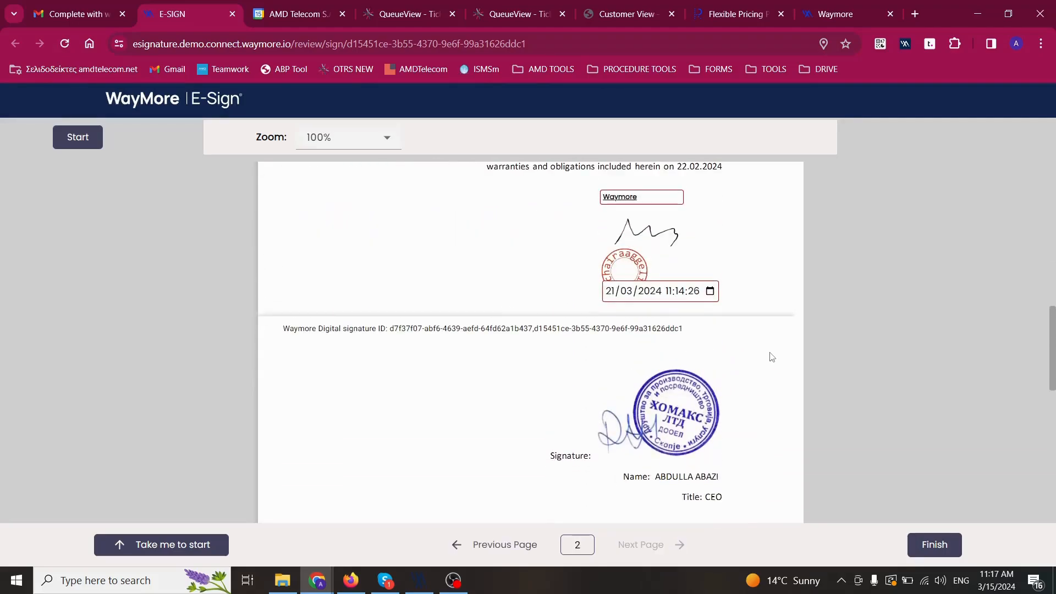
{"action": "scroll", "coordinate": [762, 361], "scroll_direction": "down", "scroll_amount": 3}
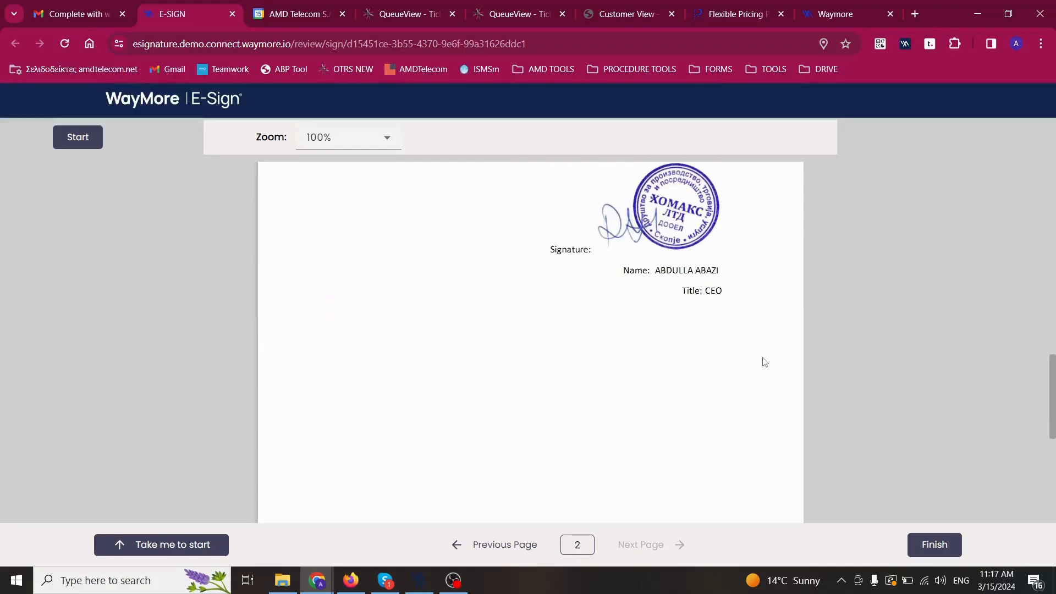
{"action": "scroll", "coordinate": [762, 360], "scroll_direction": "up", "scroll_amount": 4}
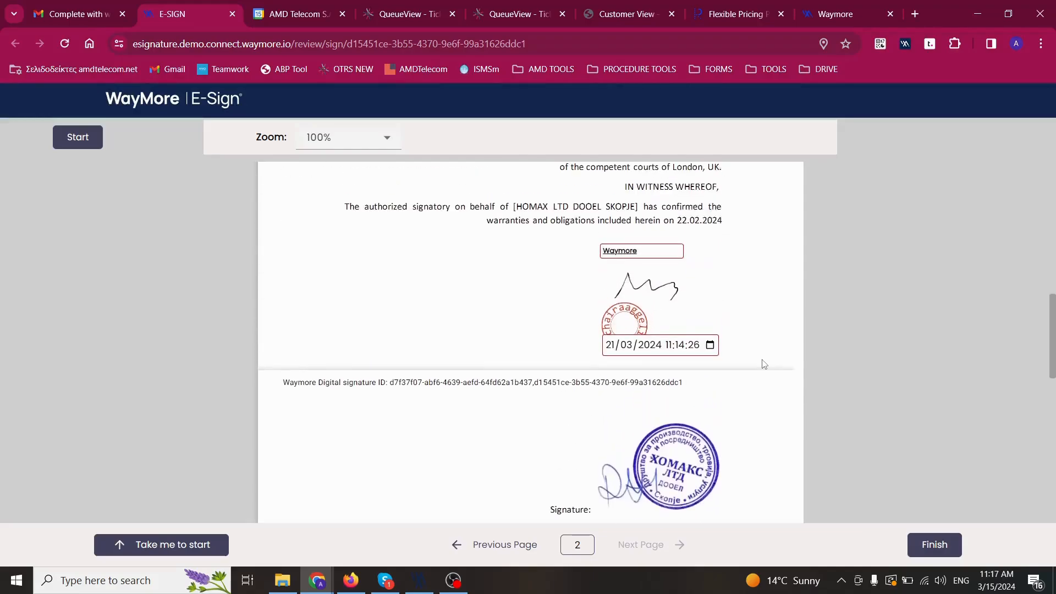
{"action": "left_click", "coordinate": [924, 546]}
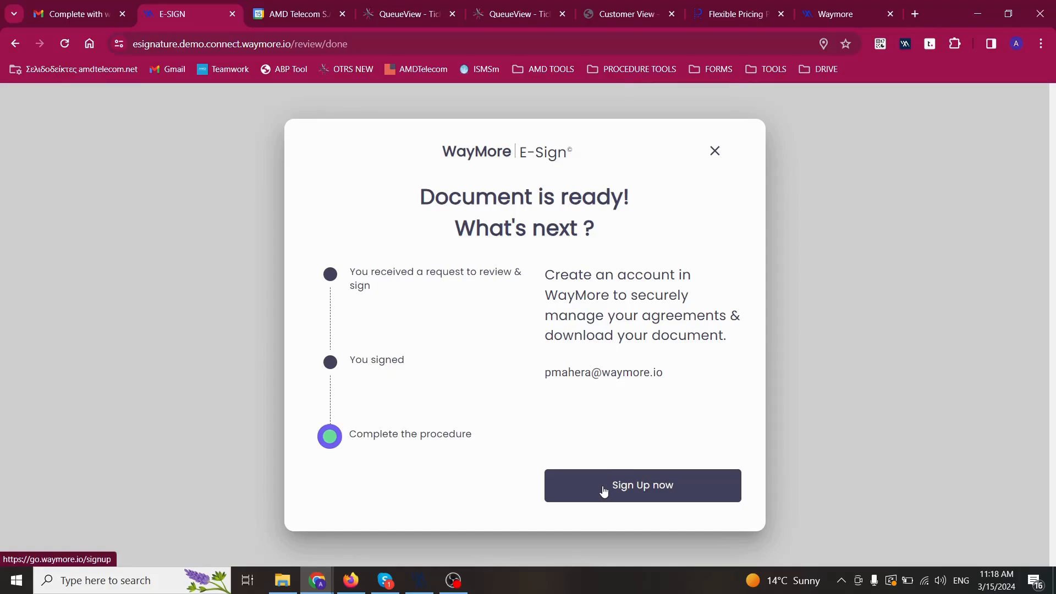
Close the ready notice, download the signed agreement PDF, and open the downloaded file.
{"action": "left_click", "coordinate": [714, 153]}
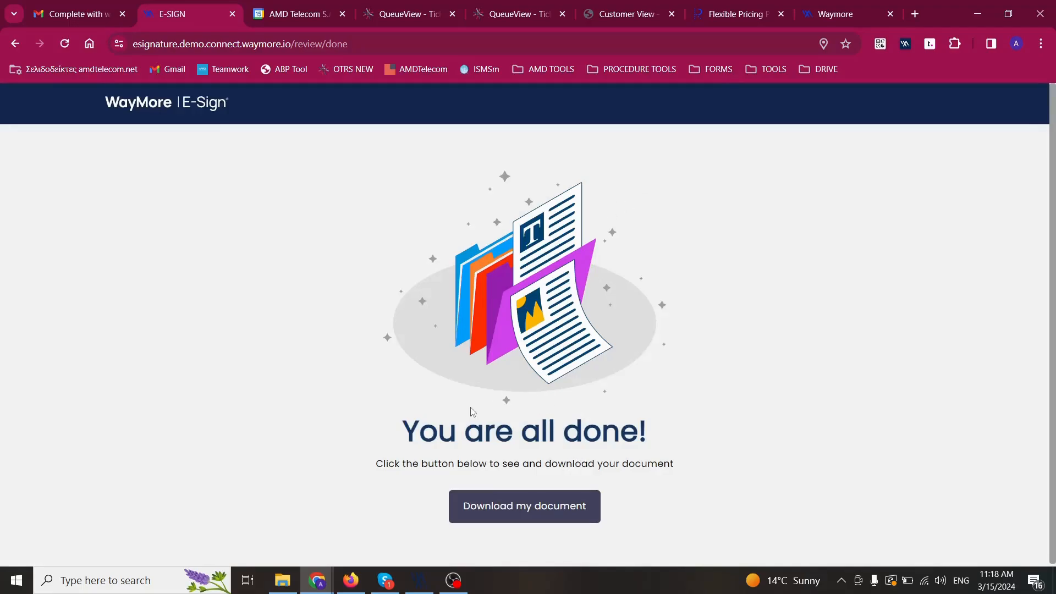
{"action": "left_click", "coordinate": [504, 513]}
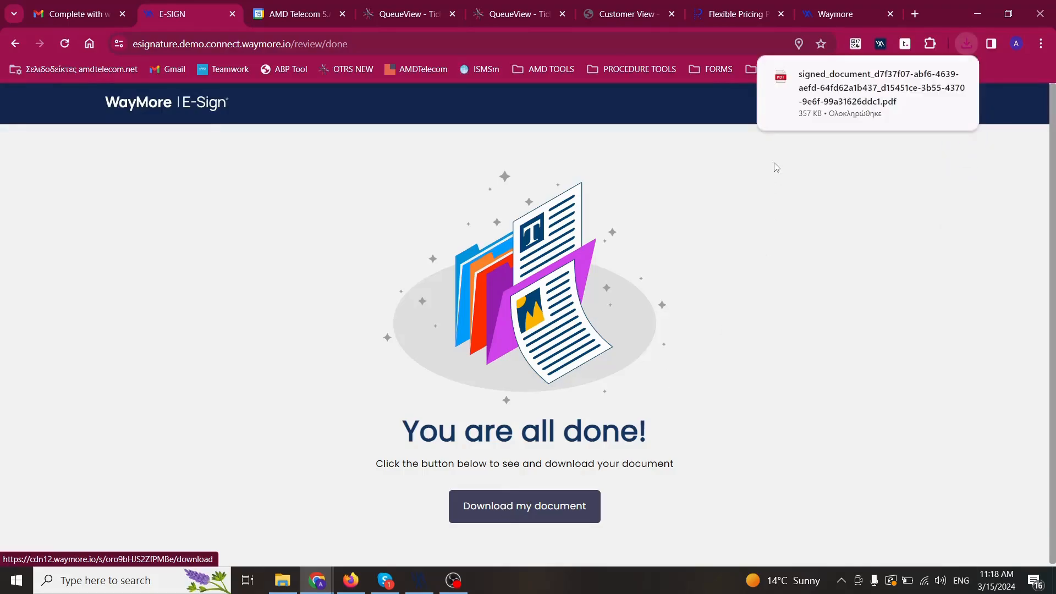
{"action": "left_click", "coordinate": [823, 102]}
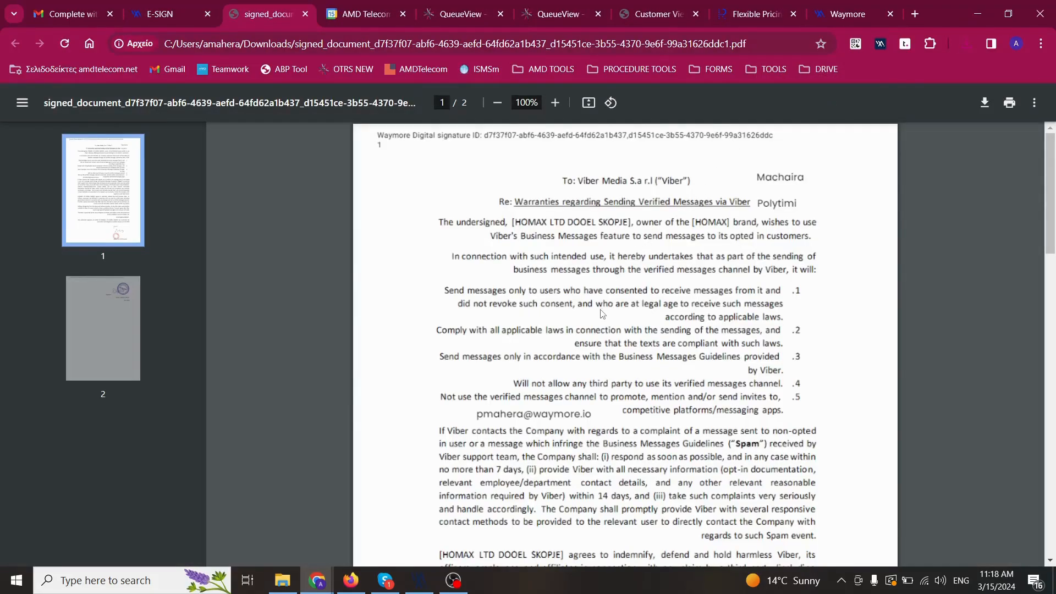
Check both PDF pages for the drawn signature, stamp and 2024-03-21 date, then return to WayMore.
{"action": "scroll", "coordinate": [592, 320], "scroll_direction": "down", "scroll_amount": 12}
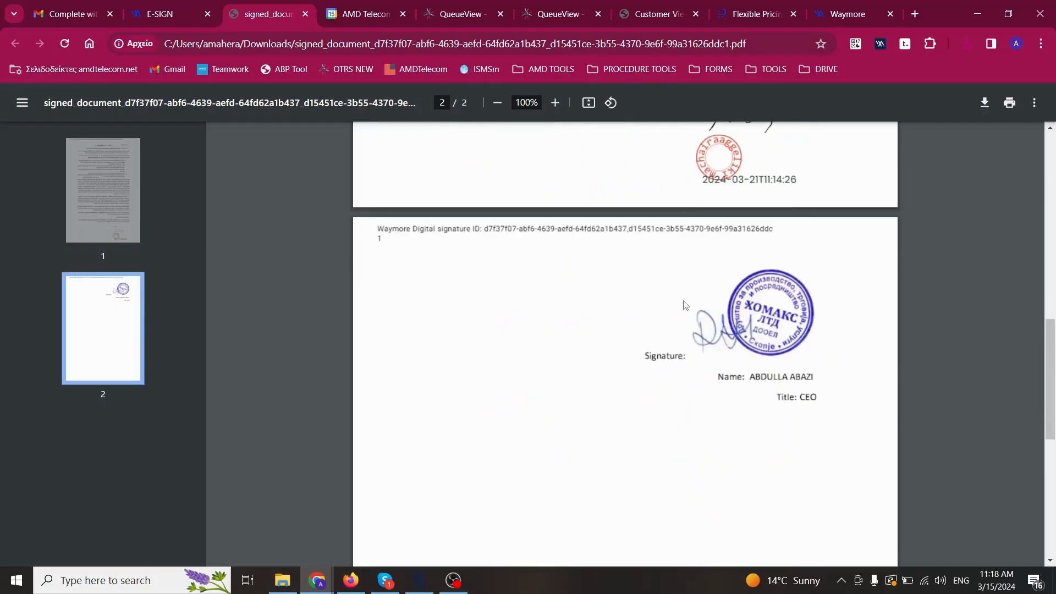
{"action": "scroll", "coordinate": [684, 304], "scroll_direction": "up", "scroll_amount": 5}
{"action": "scroll", "coordinate": [685, 305], "scroll_direction": "up", "scroll_amount": 2}
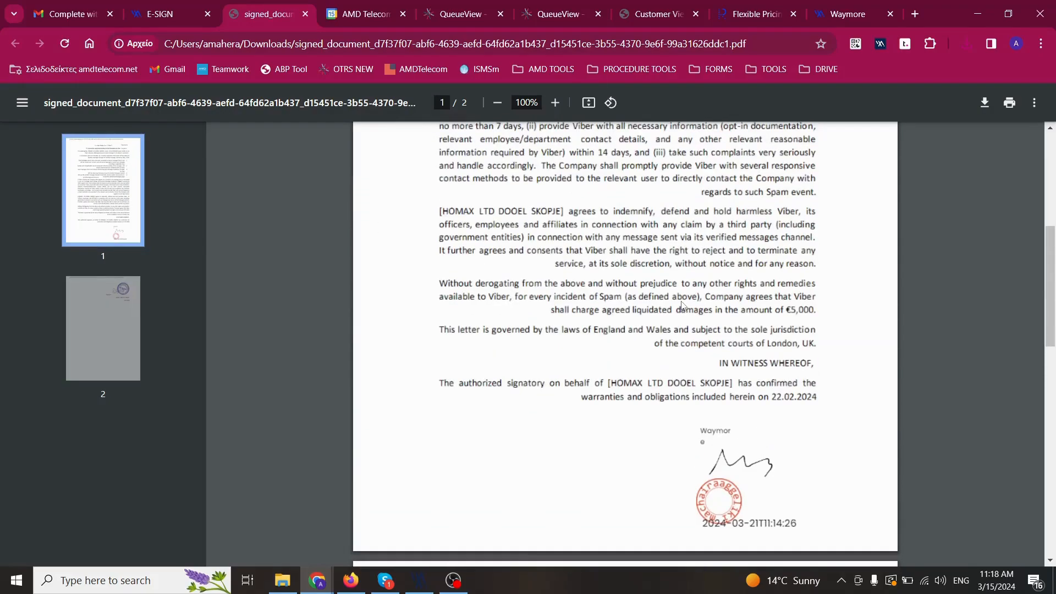
{"action": "scroll", "coordinate": [681, 305], "scroll_direction": "up", "scroll_amount": 5}
{"action": "scroll", "coordinate": [682, 306], "scroll_direction": "down", "scroll_amount": 3}
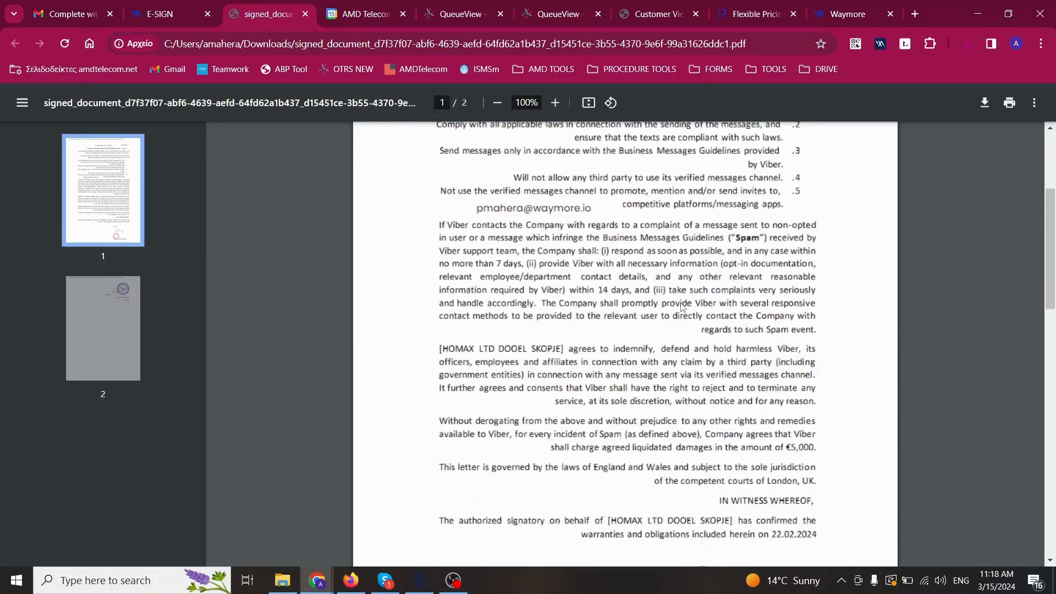
{"action": "scroll", "coordinate": [682, 306], "scroll_direction": "down", "scroll_amount": 8}
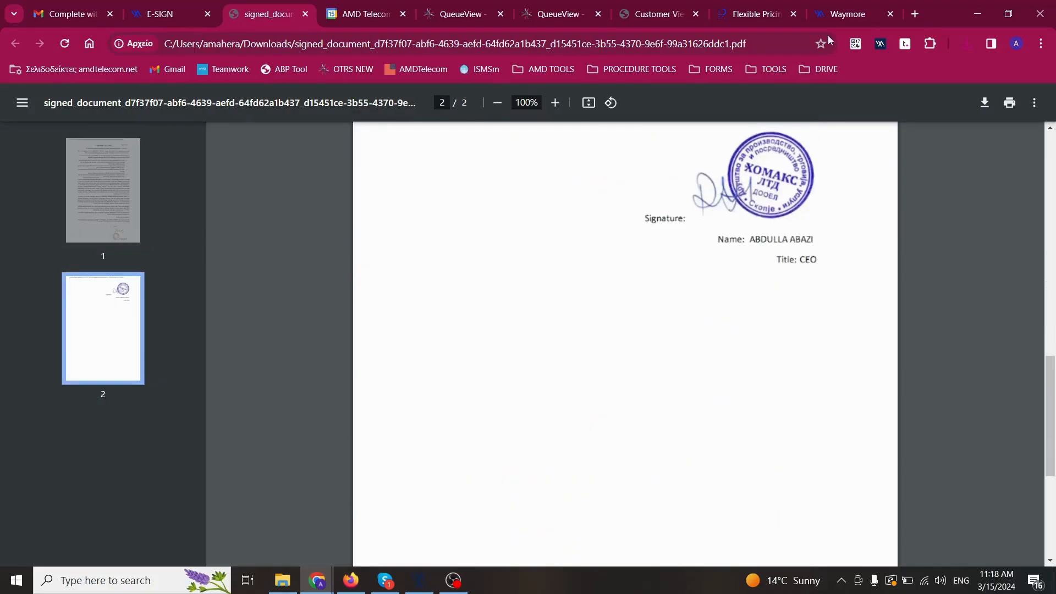
{"action": "left_click", "coordinate": [844, 12]}
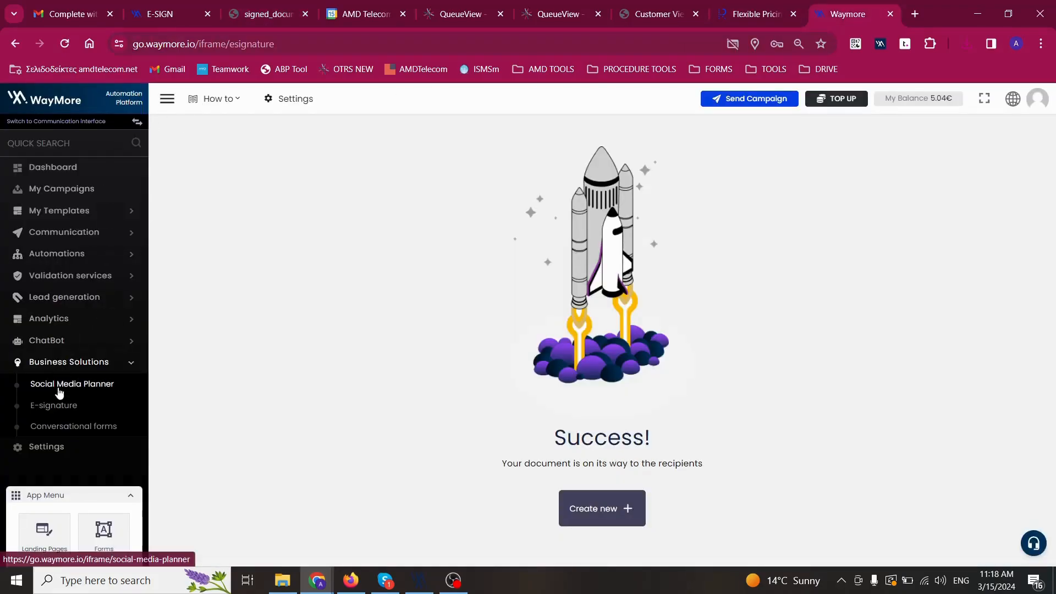
Go to the E-signature overview and list the Completed documents.
{"action": "left_click", "coordinate": [49, 407]}
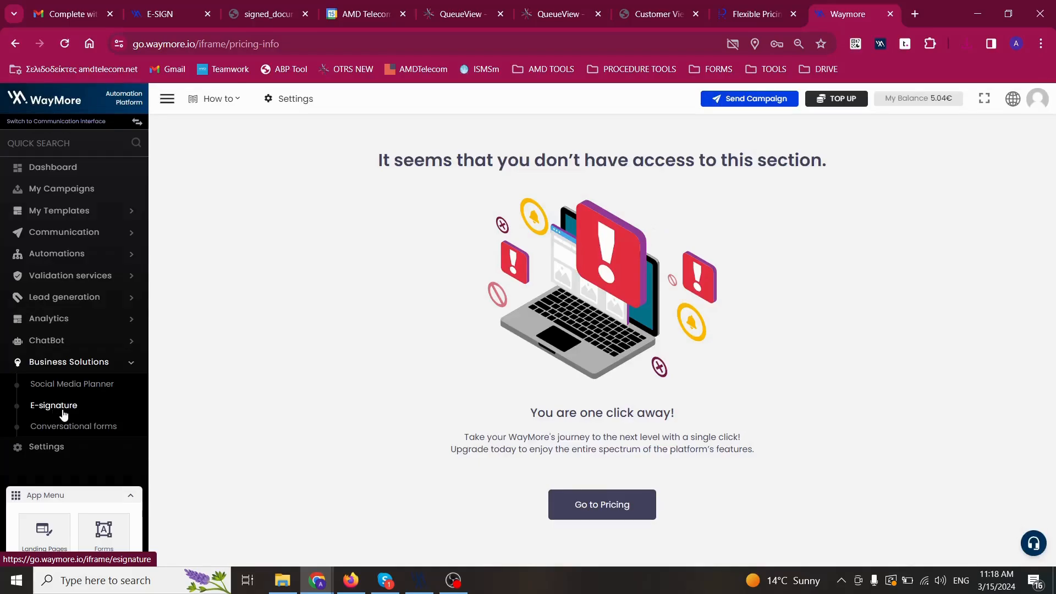
{"action": "left_click", "coordinate": [54, 406]}
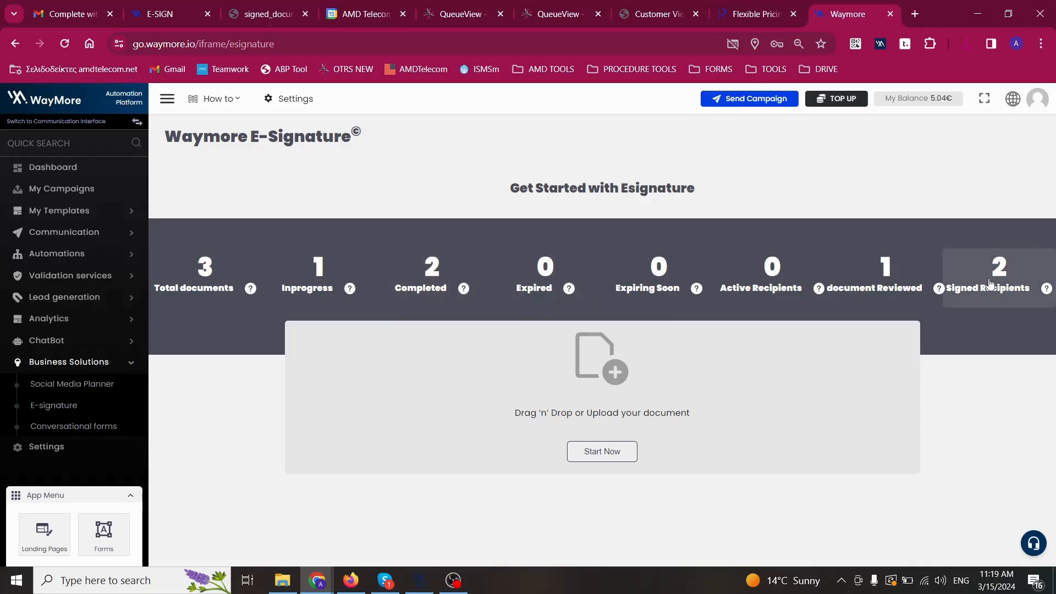
{"action": "left_click", "coordinate": [430, 276]}
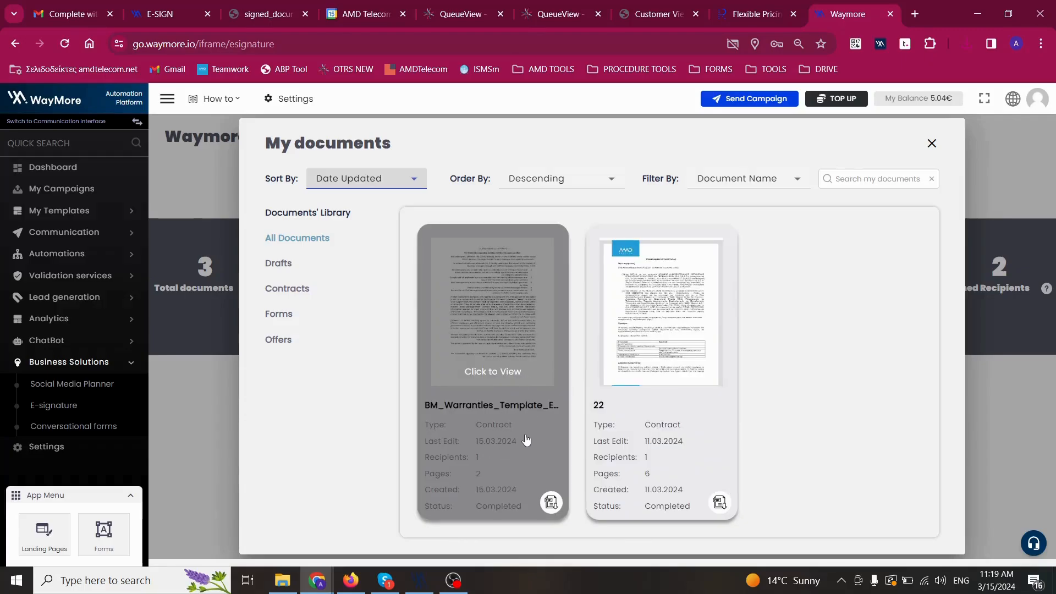
Re-download the BM_Warranties contract's signed PDF from its recipient details and review it.
{"action": "left_click", "coordinate": [503, 369]}
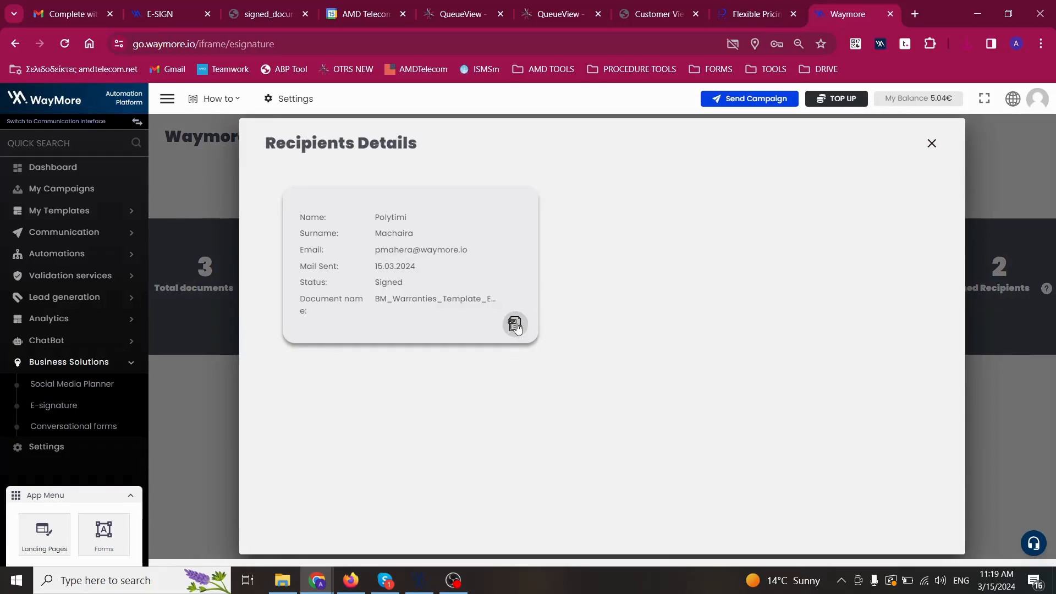
{"action": "left_click", "coordinate": [516, 324]}
{"action": "left_click", "coordinate": [829, 98]}
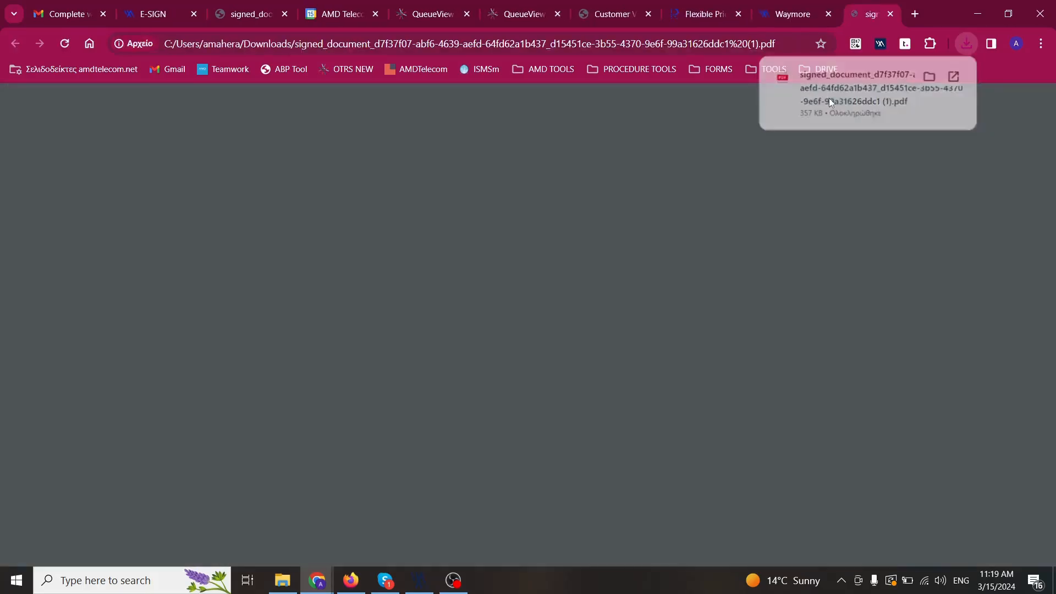
{"action": "scroll", "coordinate": [665, 329], "scroll_direction": "down", "scroll_amount": 6}
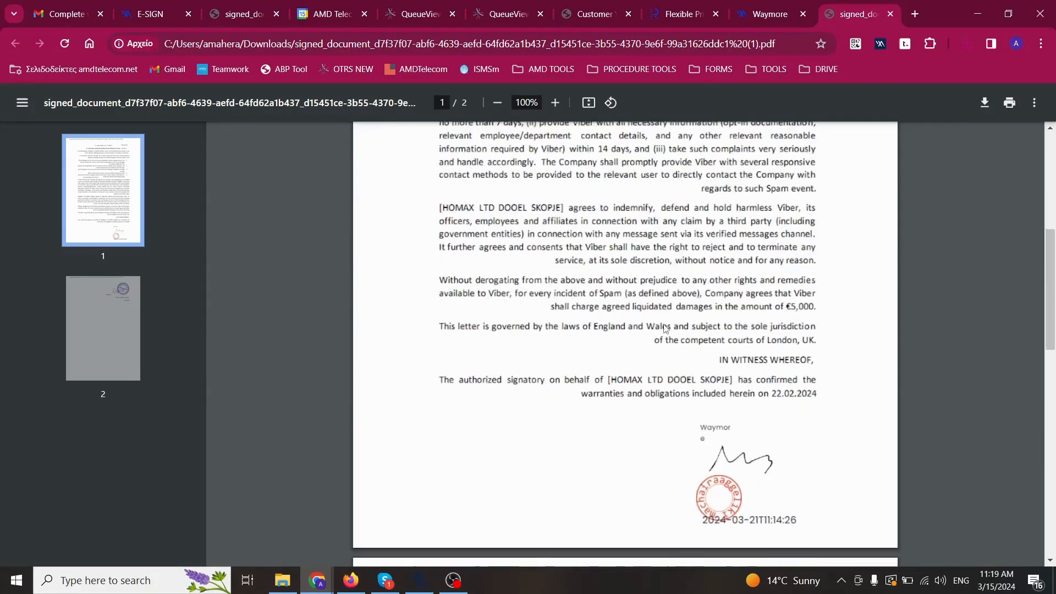
{"action": "scroll", "coordinate": [665, 328], "scroll_direction": "down", "scroll_amount": 6}
{"action": "scroll", "coordinate": [675, 328], "scroll_direction": "up", "scroll_amount": 15}
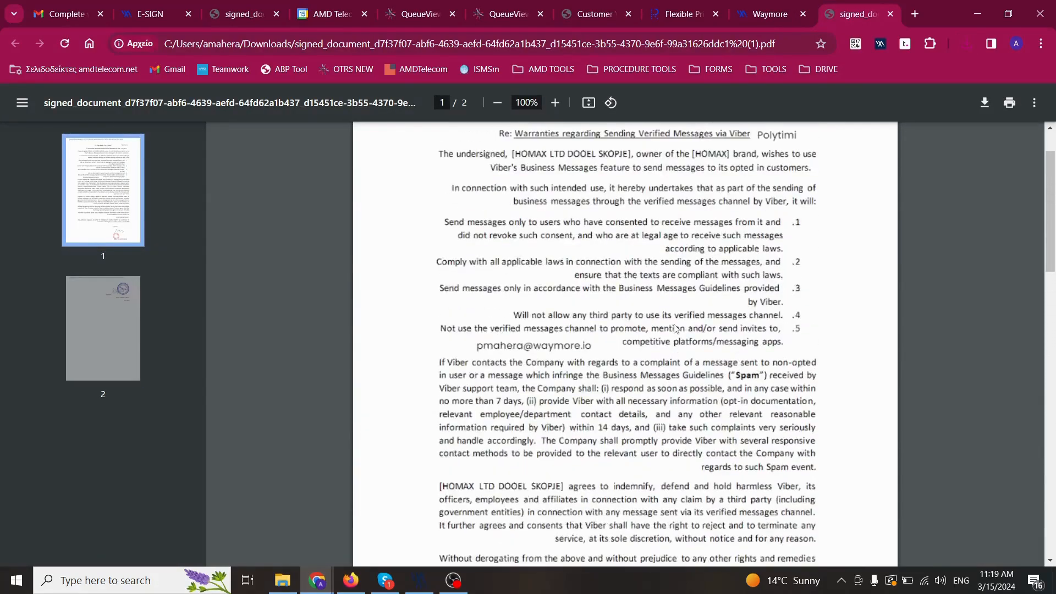